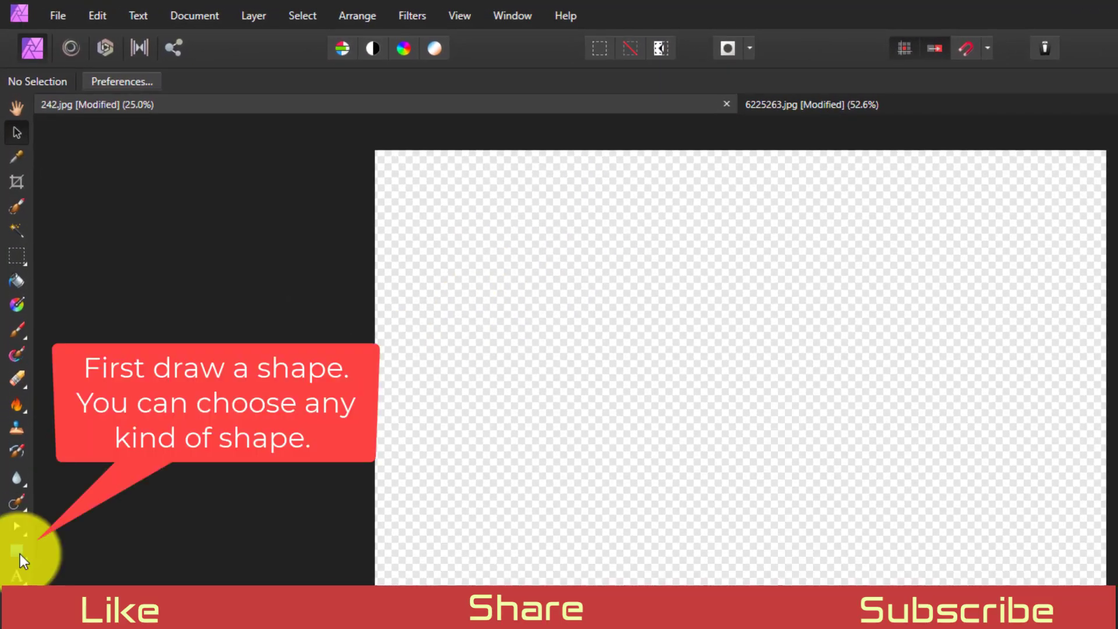
Step: Draw a rectangle from the canvas's top-left corner to near its bottom-right corner
{"action": "left_click", "coordinate": [20, 553]}
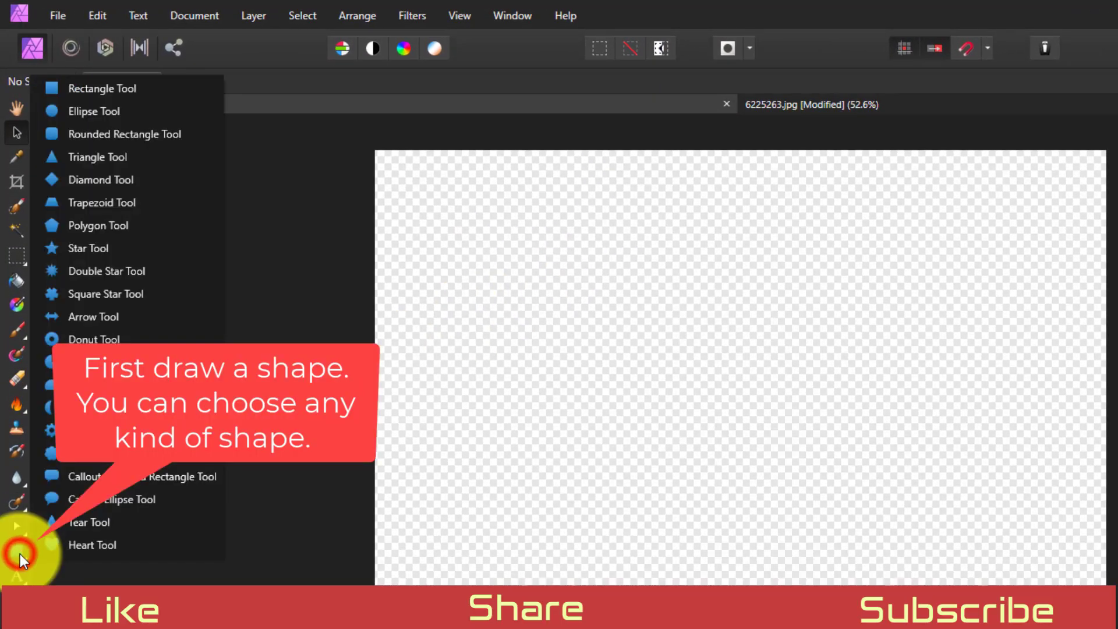
{"action": "left_click", "coordinate": [15, 550]}
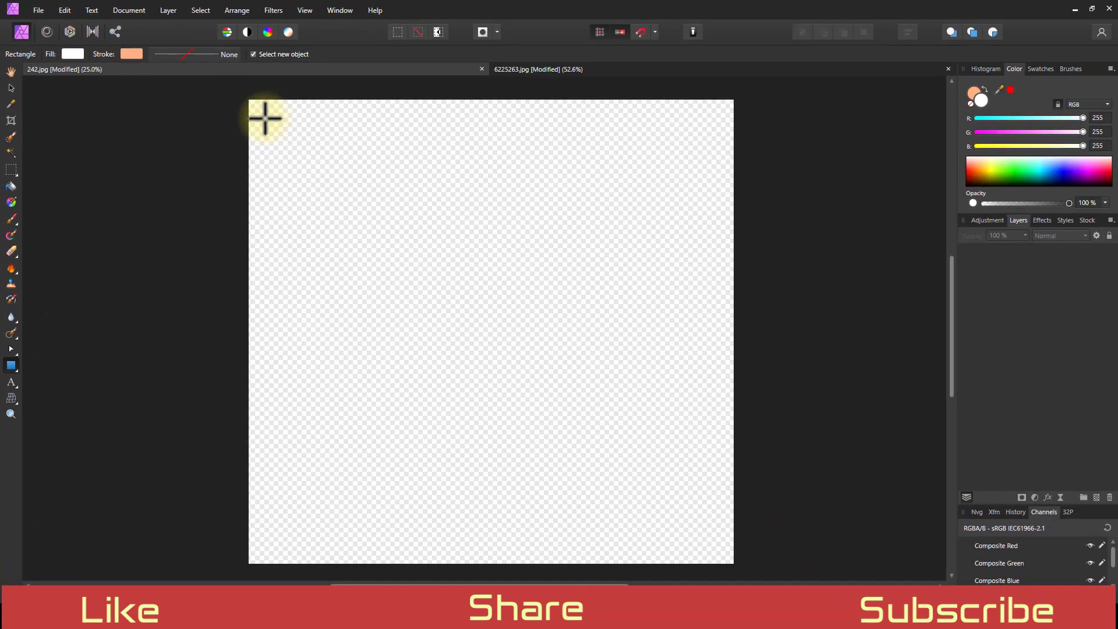
{"action": "left_click_drag", "start_coordinate": [263, 117], "coordinate": [616, 464]}
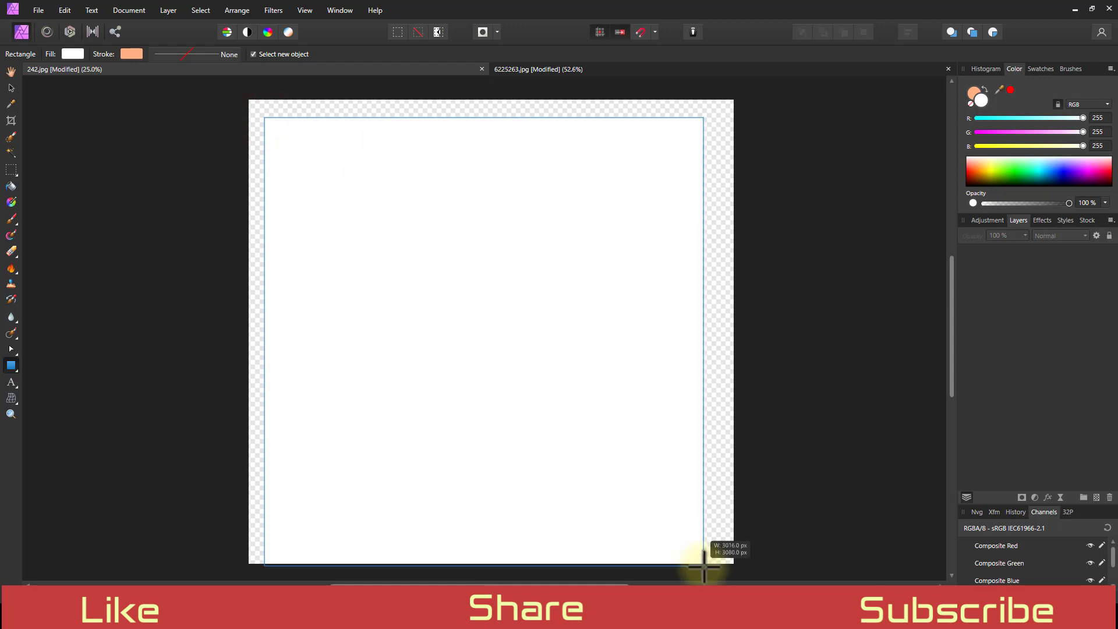
{"action": "left_click_drag", "start_coordinate": [615, 464], "coordinate": [711, 539]}
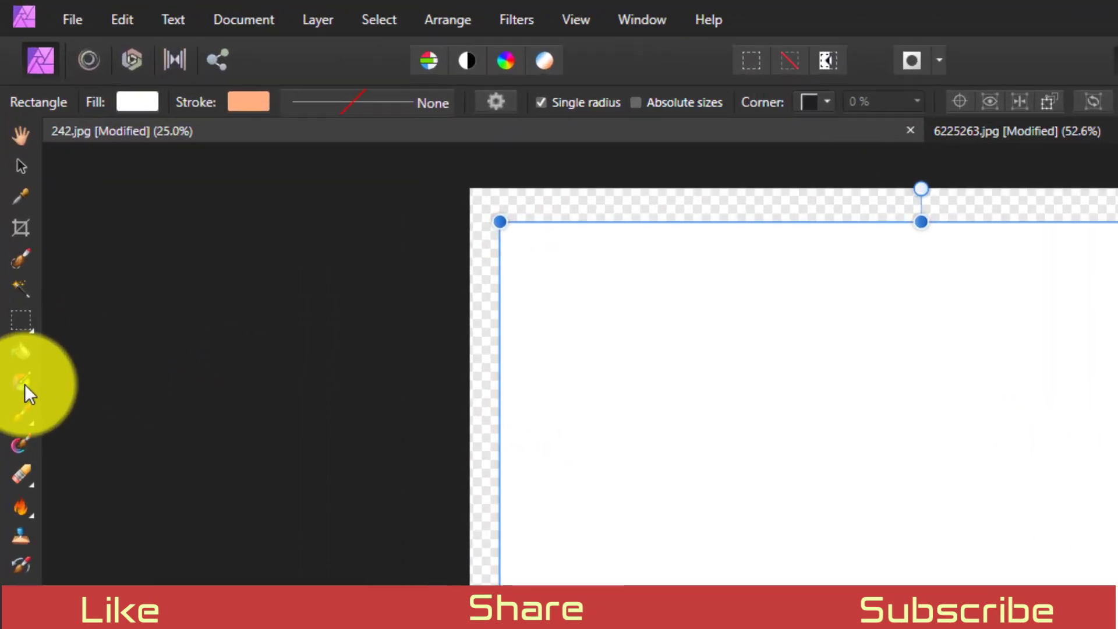
Step: Give the rectangle a Bitmap fill using the art-deco pattern JPG and adjust its handle
{"action": "left_click", "coordinate": [11, 202]}
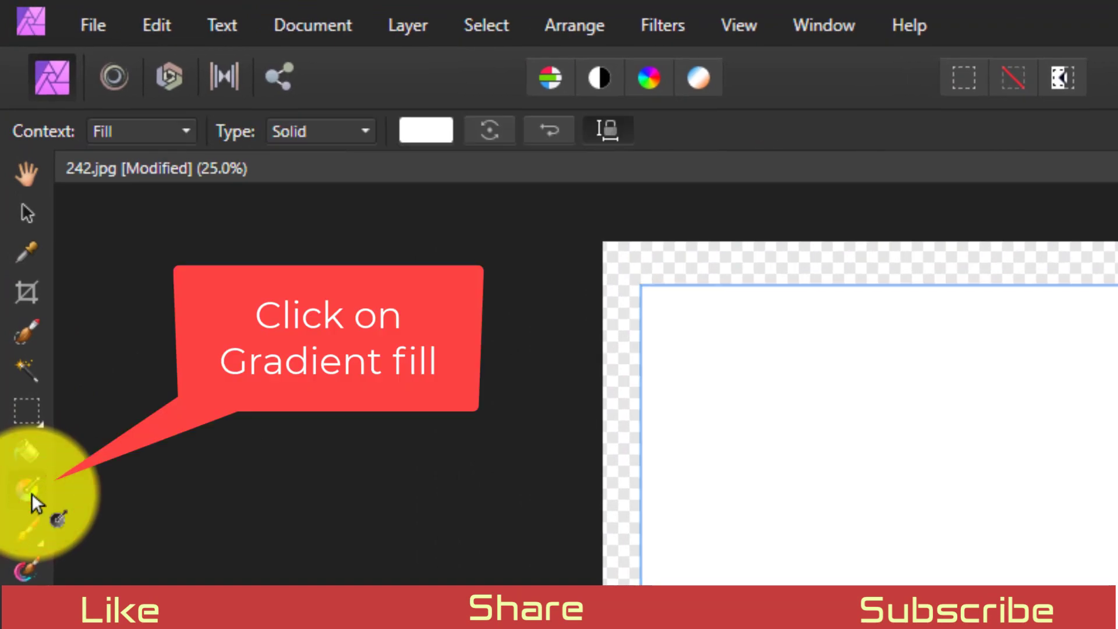
{"action": "left_click", "coordinate": [340, 128]}
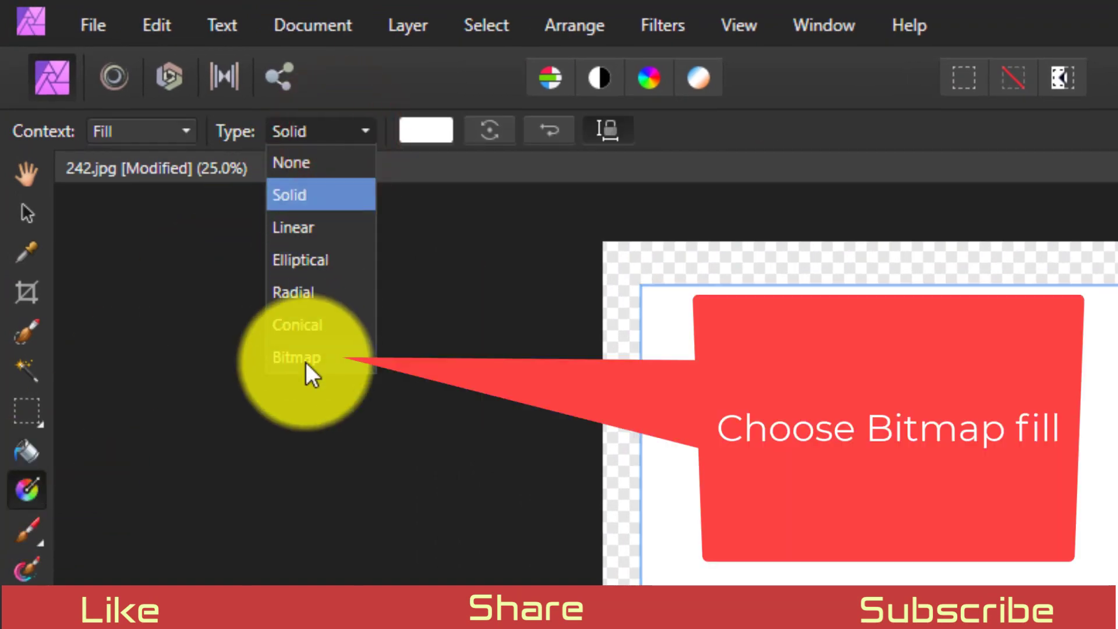
{"action": "left_click", "coordinate": [305, 360]}
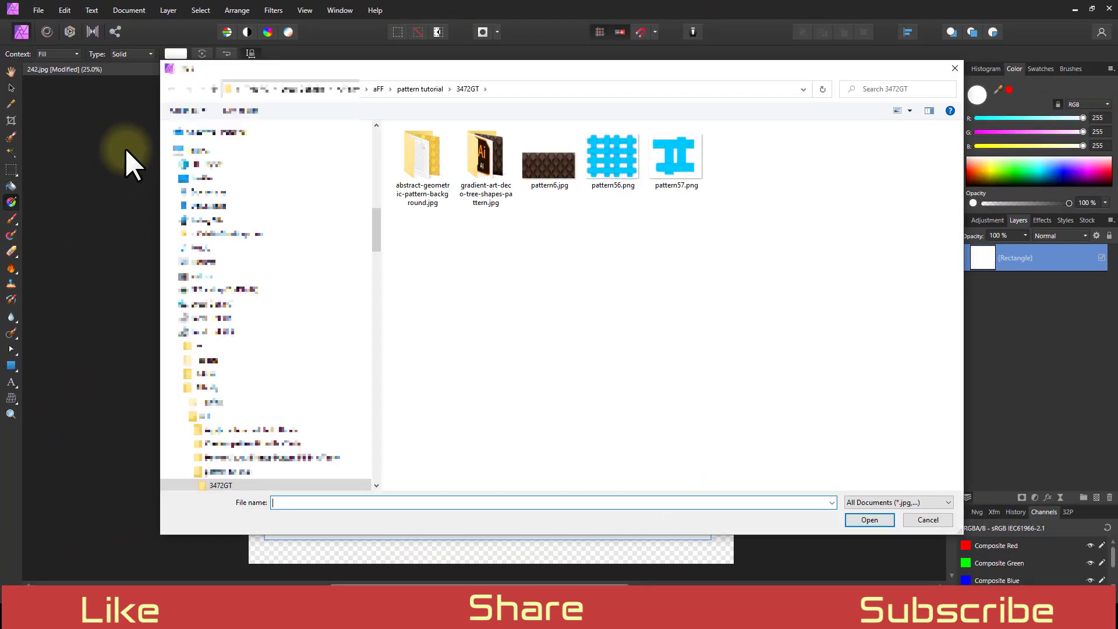
{"action": "double_click", "coordinate": [544, 165]}
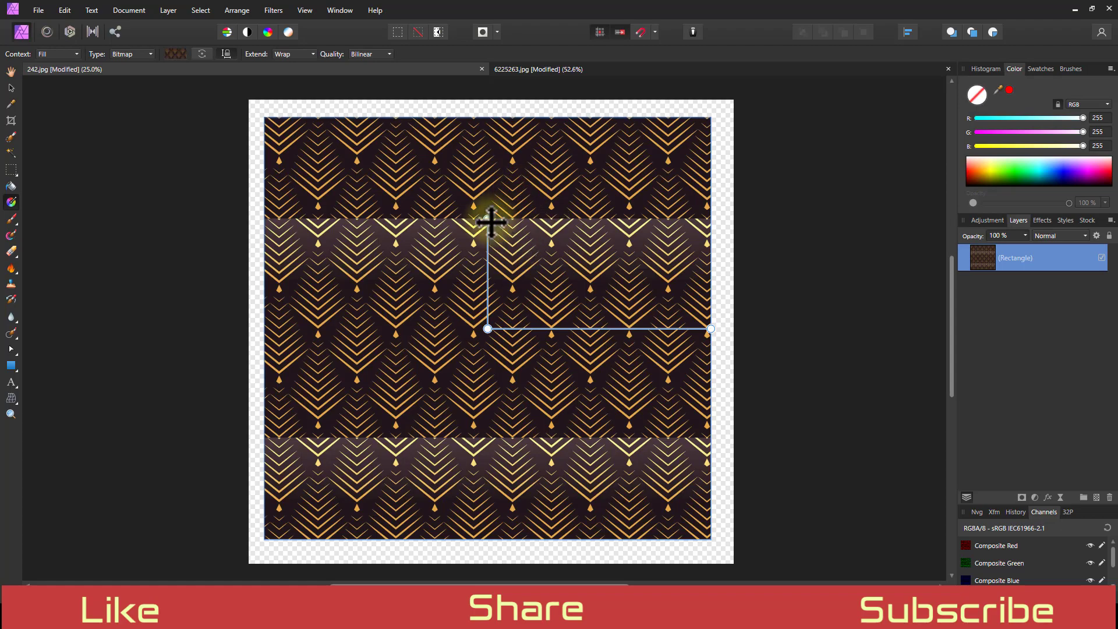
{"action": "mouse_move", "coordinate": [491, 222]}
{"action": "left_mouse_down"}
{"action": "mouse_move", "coordinate": [522, 290]}
{"action": "mouse_move", "coordinate": [509, 242]}
{"action": "mouse_move", "coordinate": [479, 237]}
{"action": "mouse_move", "coordinate": [490, 240]}
{"action": "left_mouse_up"}
Step: Set the fill's Extend mode to Mirror and rotate the pattern diagonally
{"action": "left_click", "coordinate": [226, 53]}
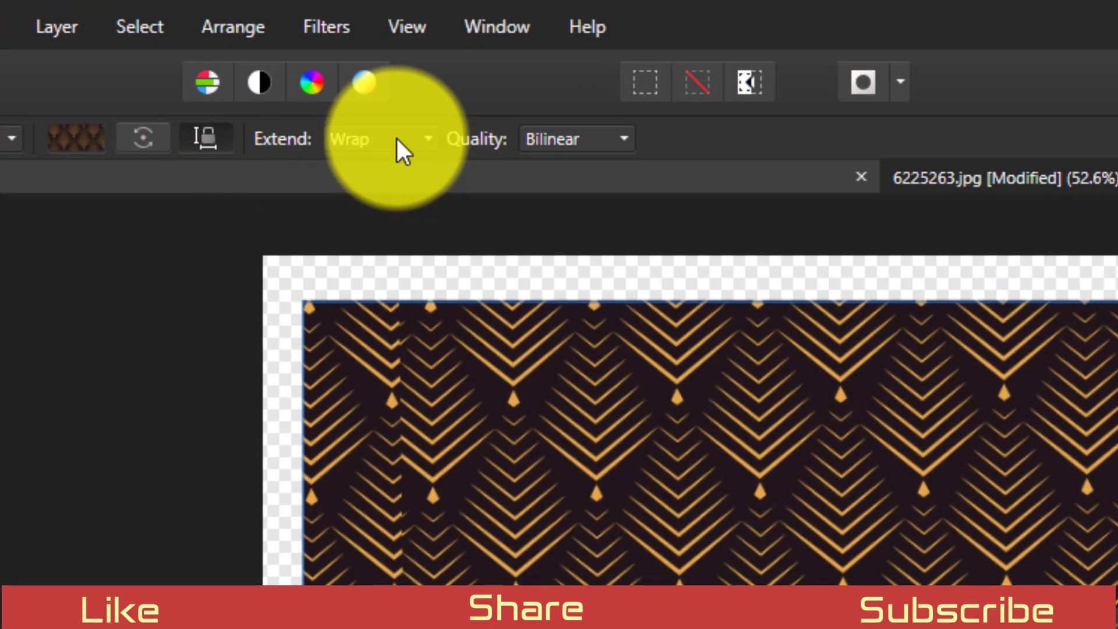
{"action": "left_click", "coordinate": [395, 139]}
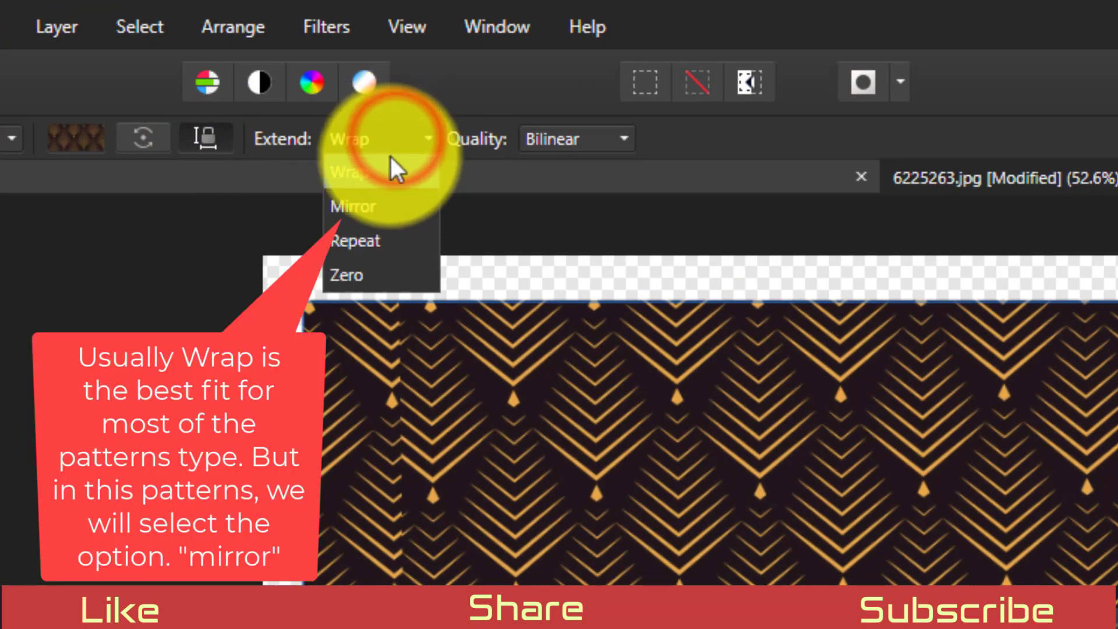
{"action": "left_click", "coordinate": [372, 205]}
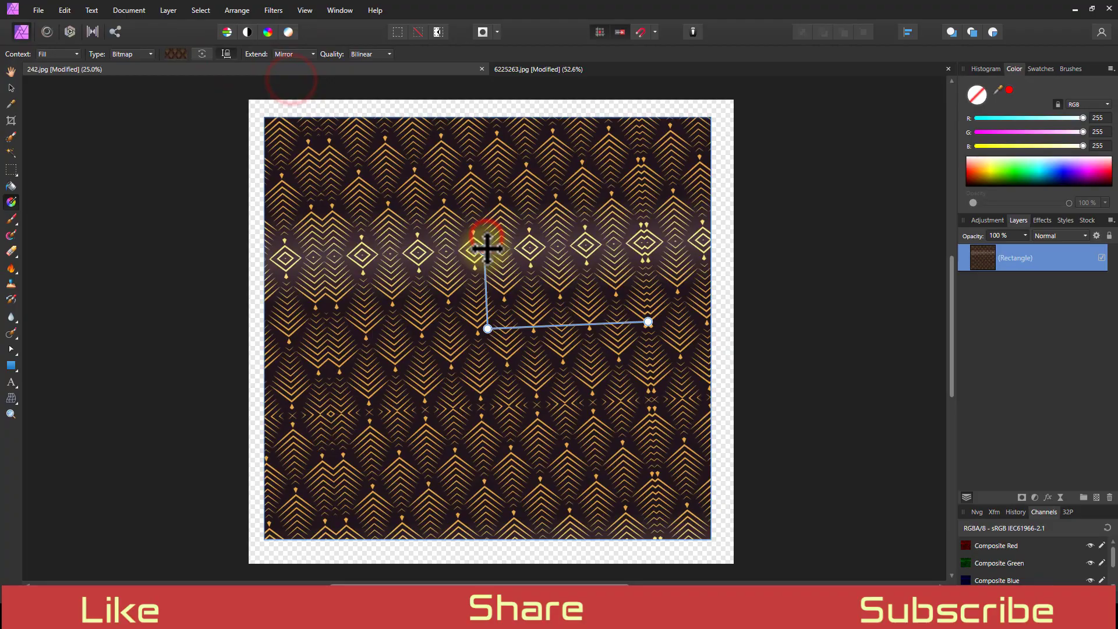
{"action": "mouse_move", "coordinate": [482, 250]}
{"action": "left_mouse_down"}
{"action": "mouse_move", "coordinate": [529, 277]}
{"action": "mouse_move", "coordinate": [515, 279]}
{"action": "mouse_move", "coordinate": [536, 278]}
{"action": "left_mouse_up"}
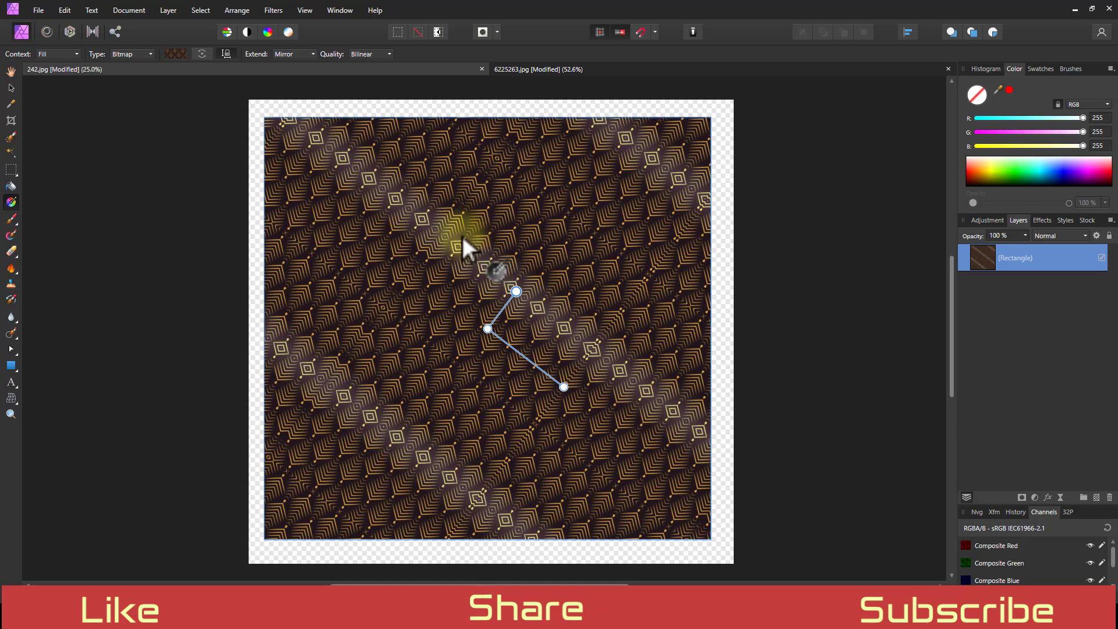
Step: Save the rectangle's diagonal pattern fill as Style 36 using Add Style from Selection
{"action": "left_click", "coordinate": [8, 88]}
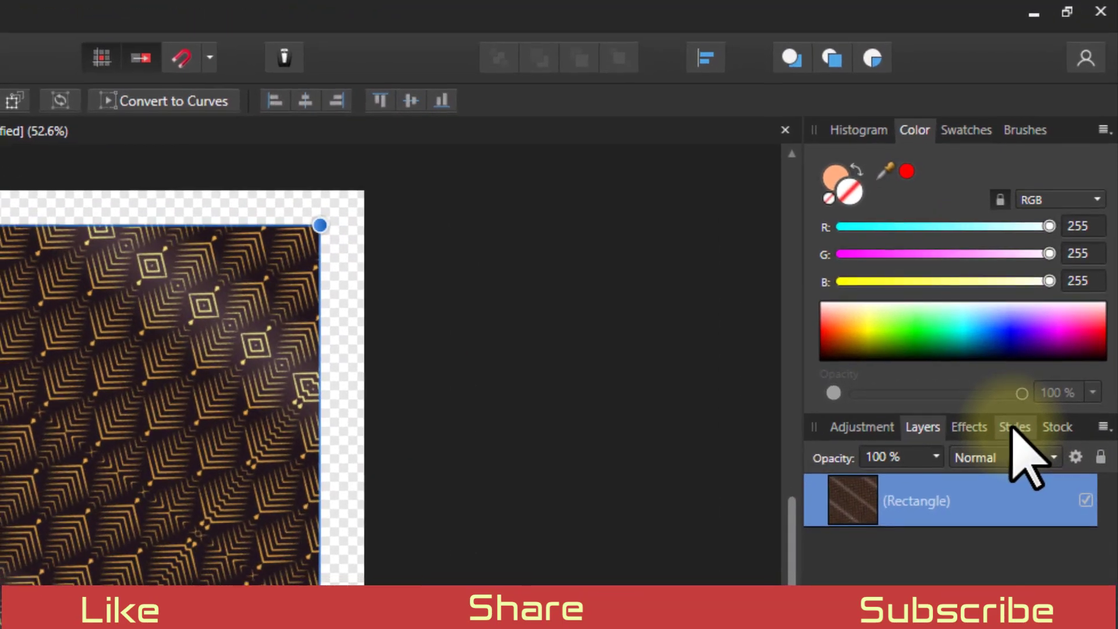
{"action": "left_click", "coordinate": [1013, 428]}
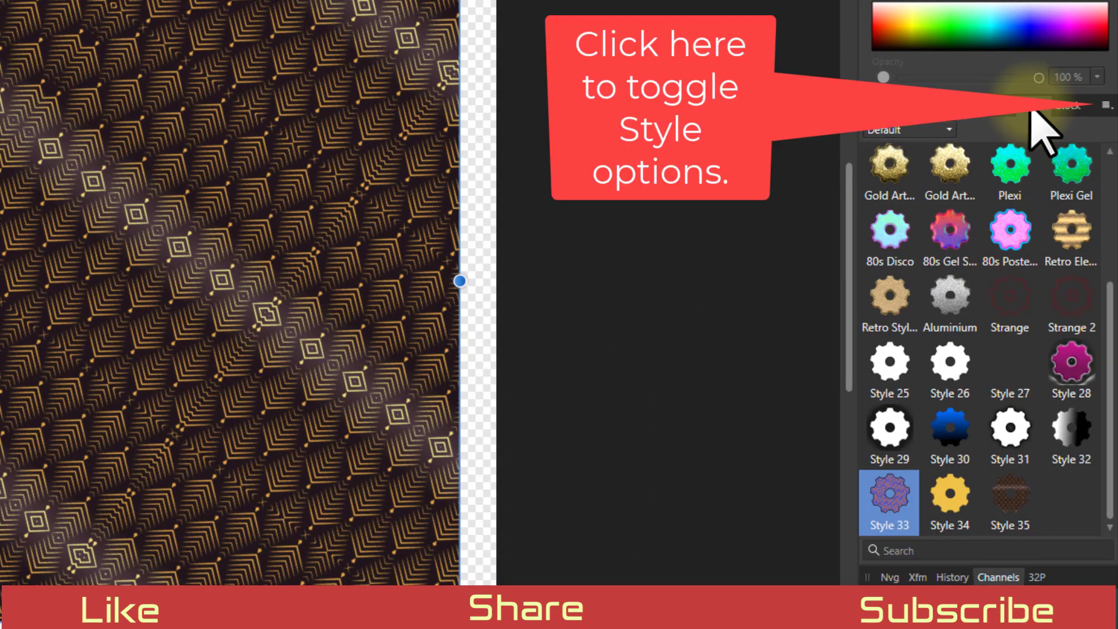
{"action": "left_click", "coordinate": [1105, 105]}
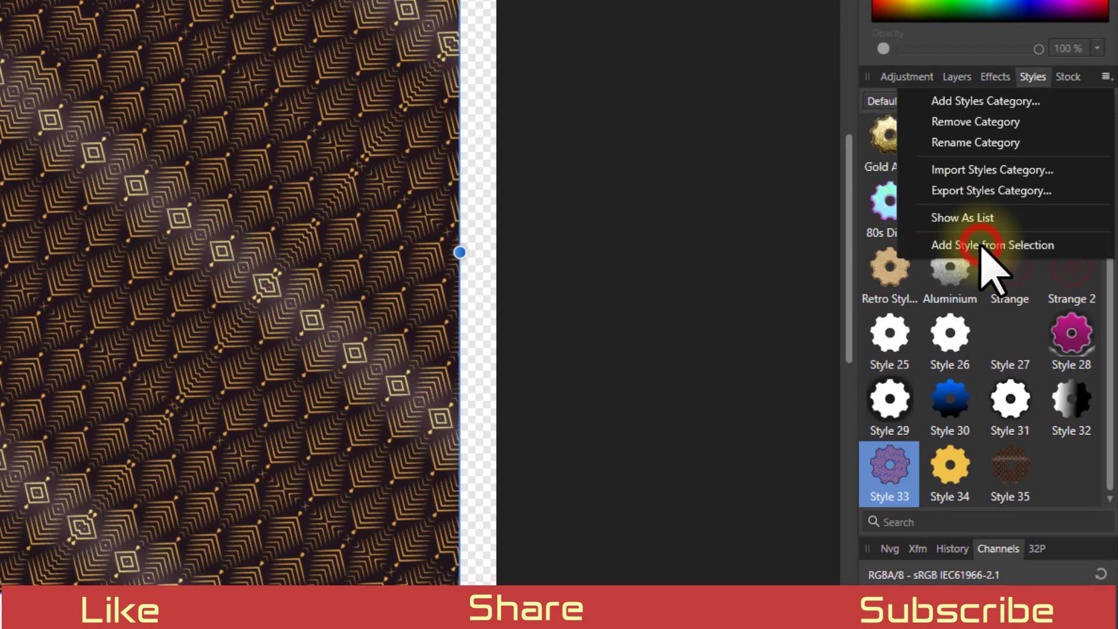
{"action": "left_click", "coordinate": [982, 246]}
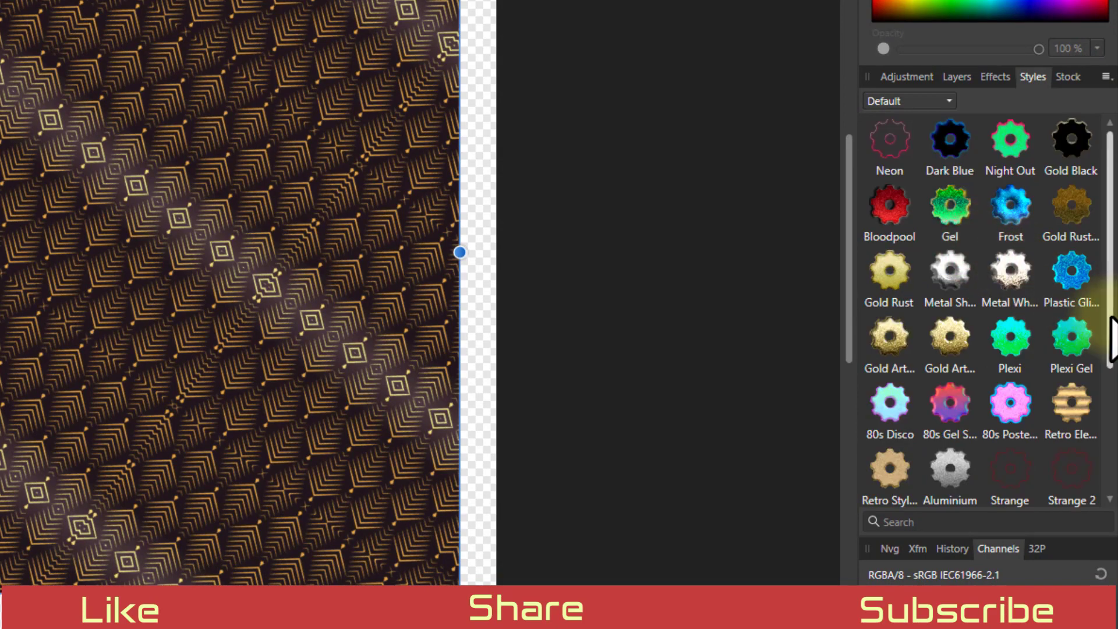
{"action": "left_click_drag", "start_coordinate": [1108, 274], "coordinate": [1107, 411]}
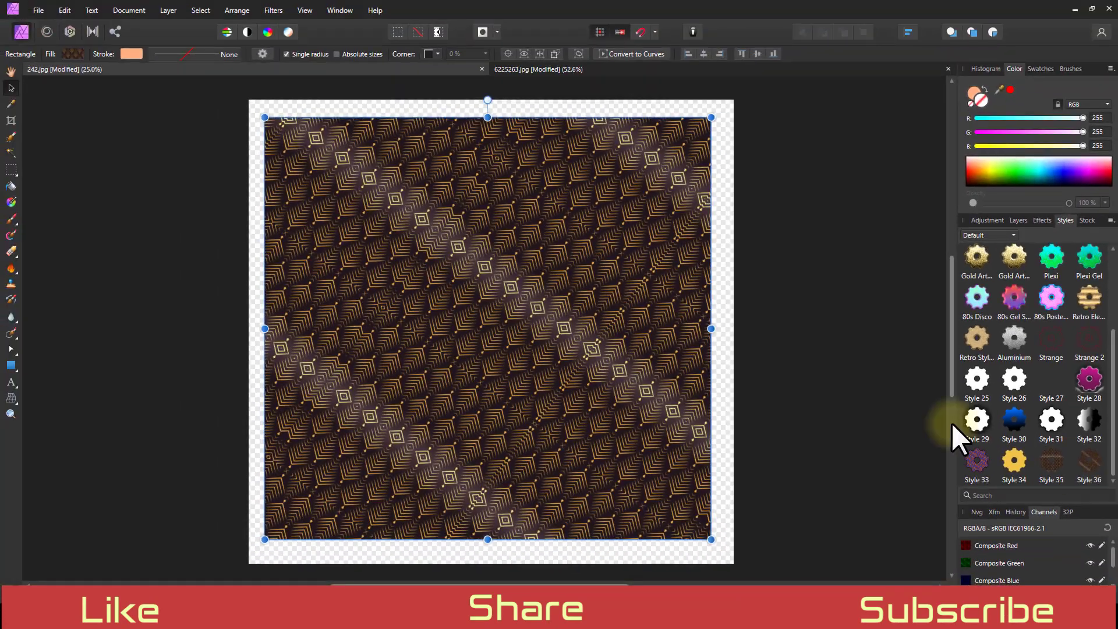
Step: Replace the pattern with a solid green fill, then reapply Style 36 from the Styles panel
{"action": "left_click", "coordinate": [10, 87]}
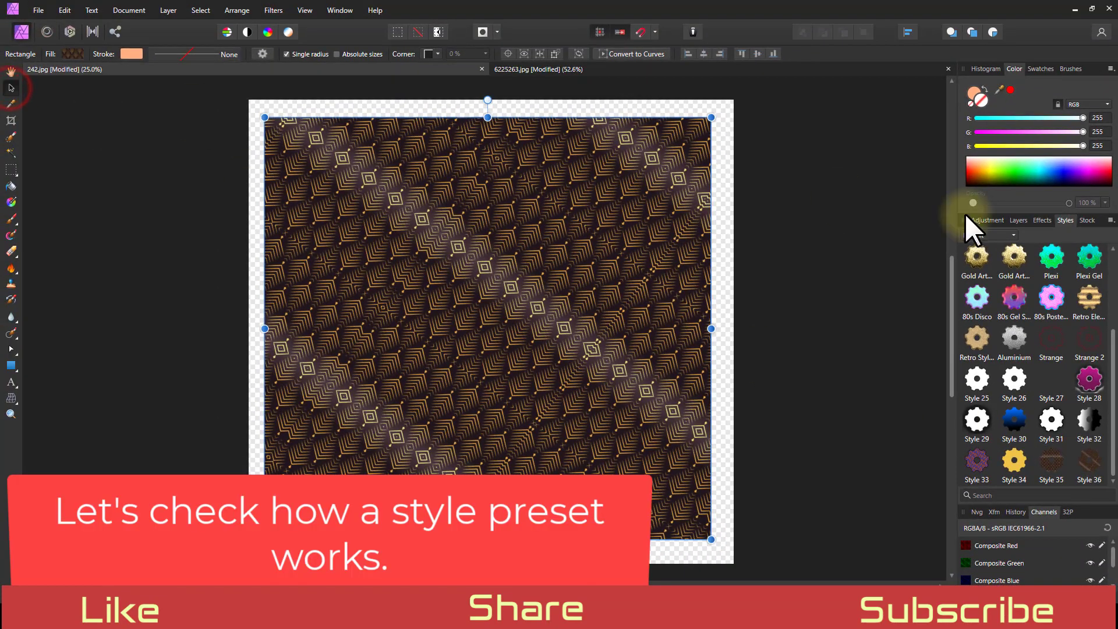
{"action": "left_click", "coordinate": [1018, 220]}
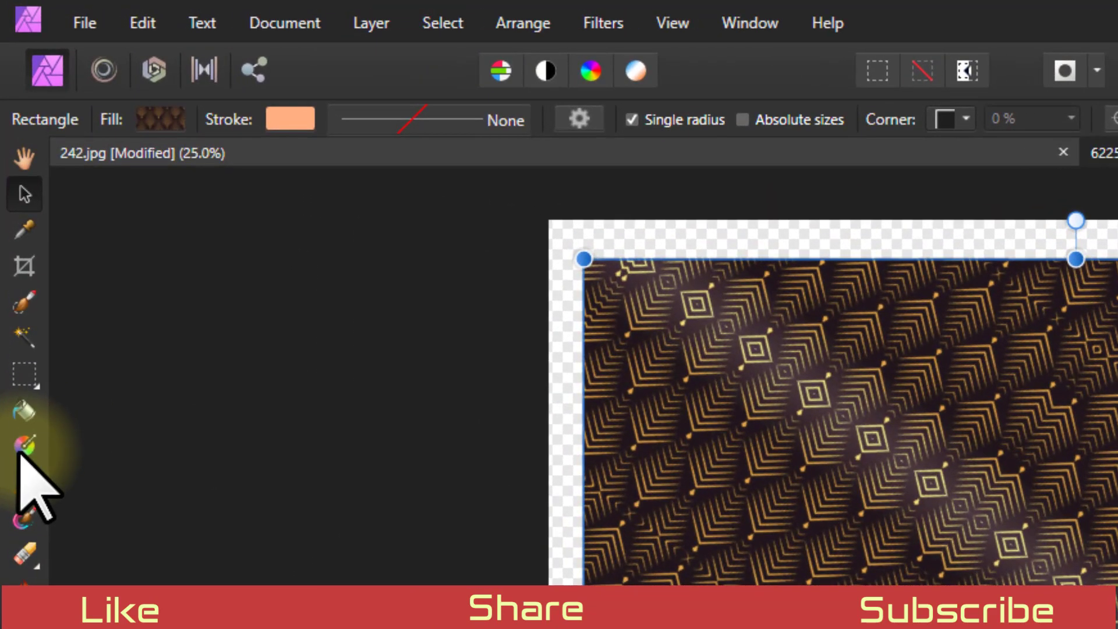
{"action": "left_click", "coordinate": [10, 203]}
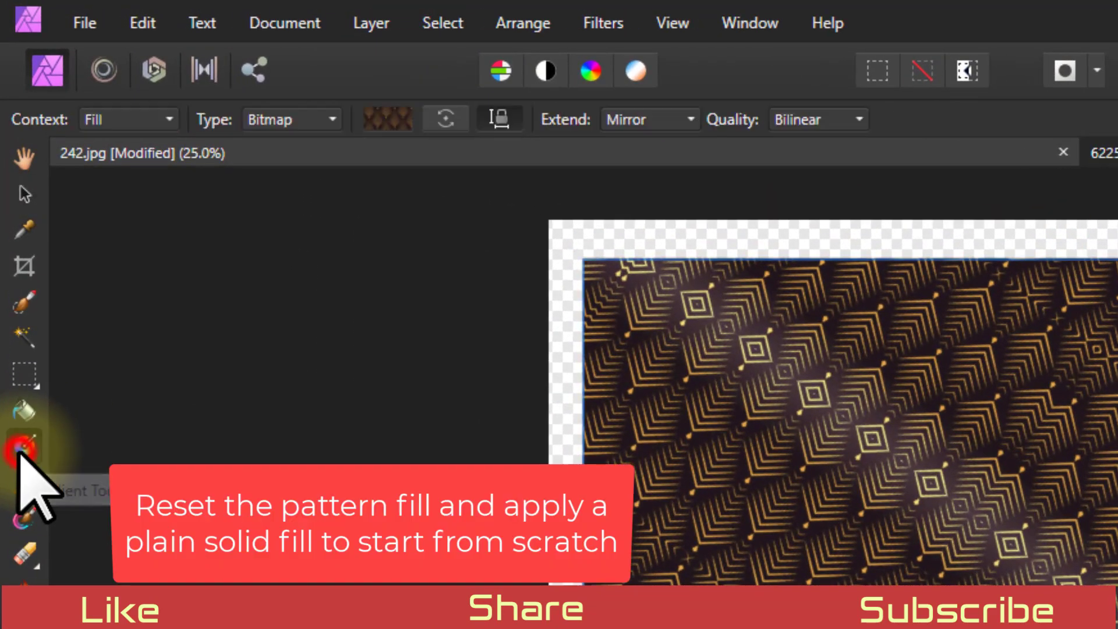
{"action": "left_click", "coordinate": [320, 114]}
{"action": "left_click", "coordinate": [296, 144]}
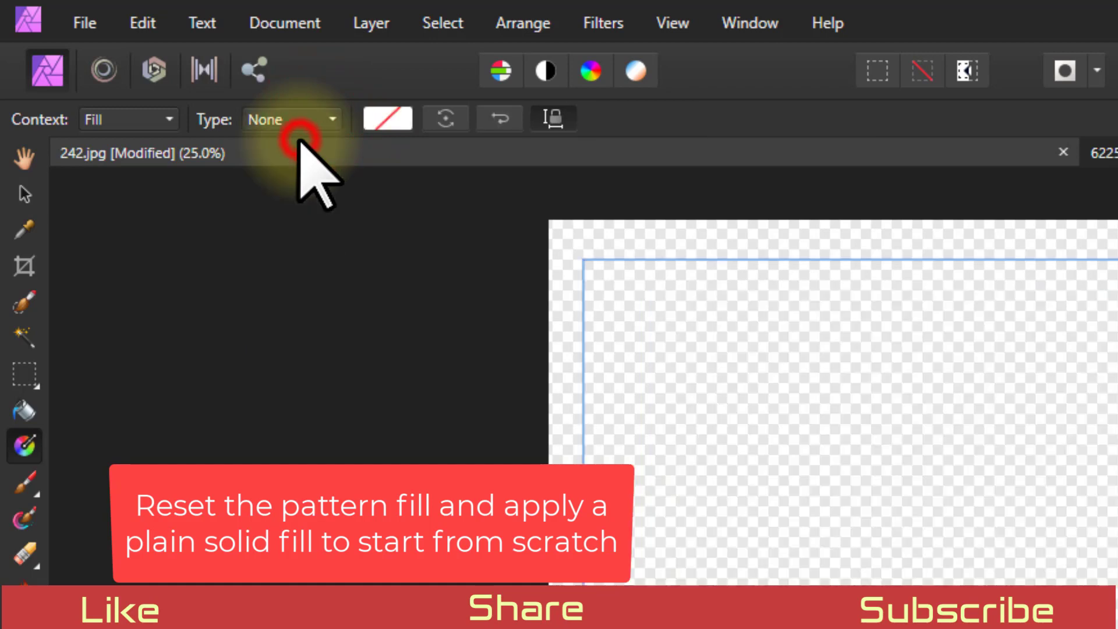
{"action": "left_click", "coordinate": [291, 120]}
{"action": "left_click", "coordinate": [265, 179]}
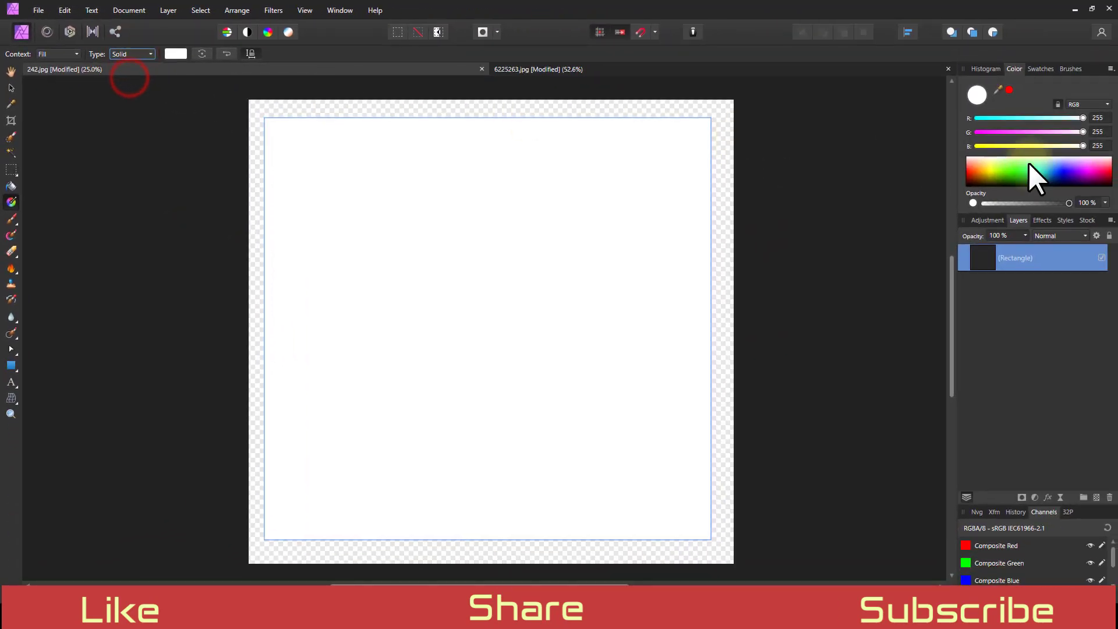
{"action": "left_click_drag", "start_coordinate": [1028, 163], "coordinate": [1007, 184]}
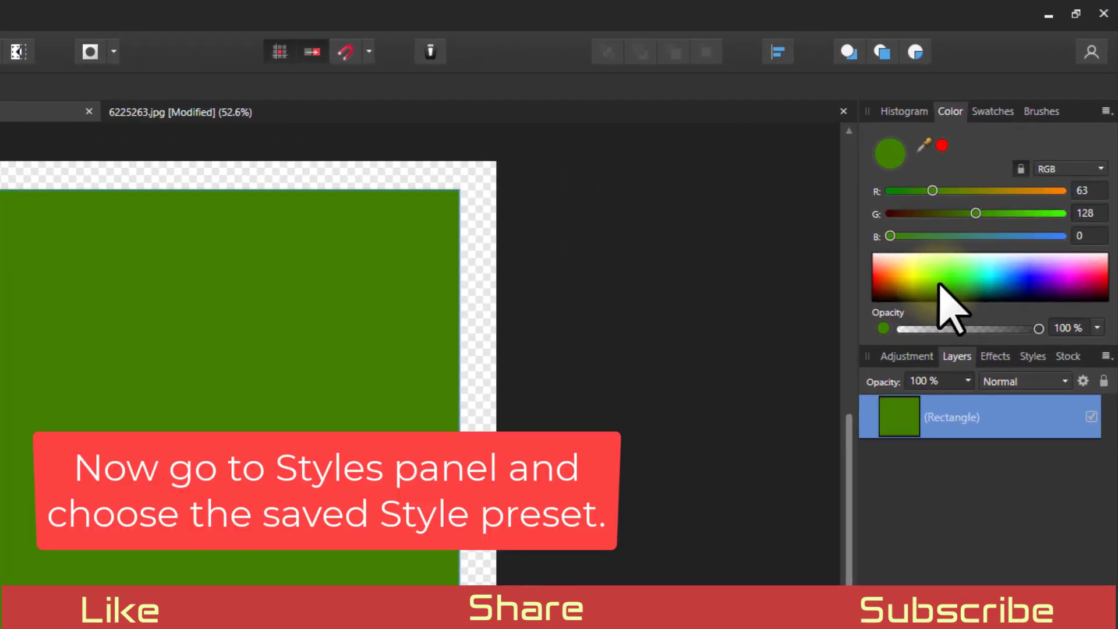
{"action": "left_click", "coordinate": [1032, 356]}
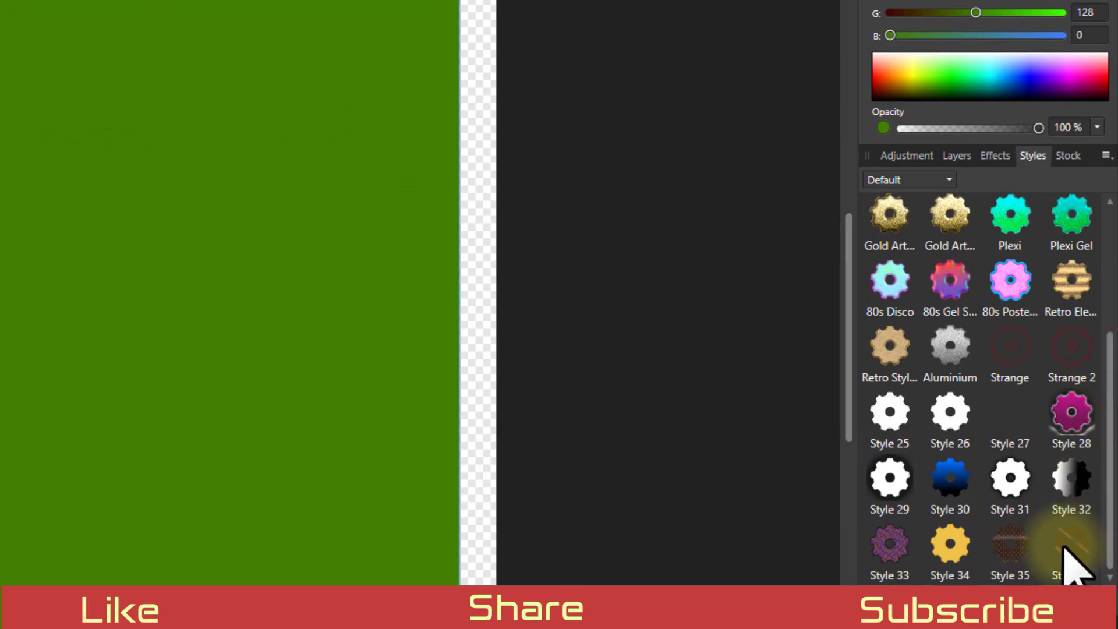
{"action": "left_click", "coordinate": [1070, 550]}
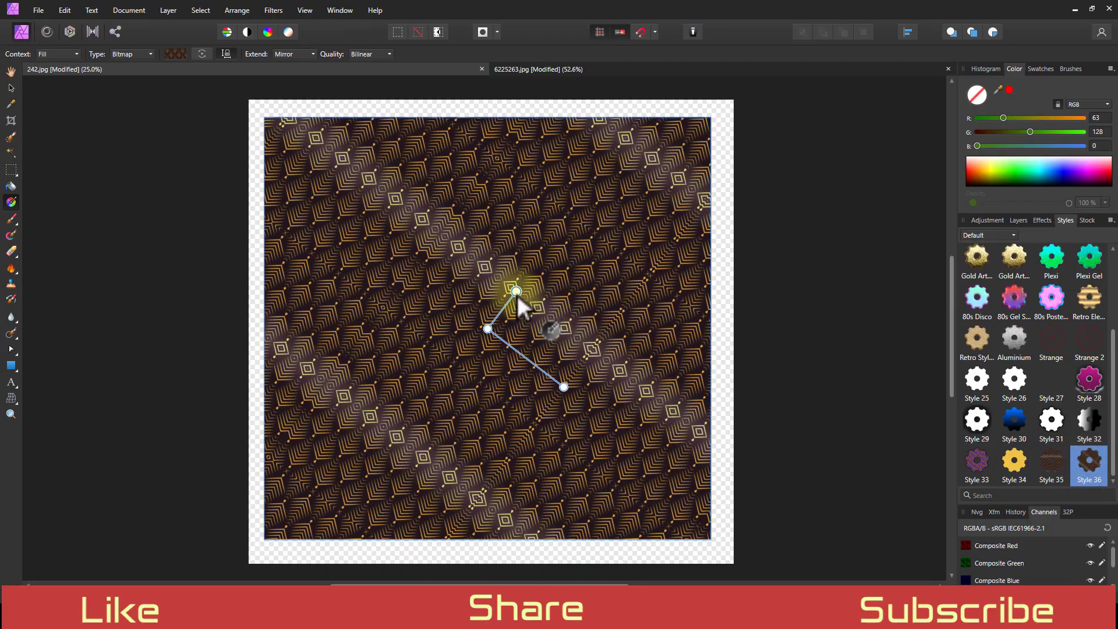
Step: Drag the fill handle to re-orient the art-deco pattern on the shape
{"action": "mouse_move", "coordinate": [516, 292]}
{"action": "left_mouse_down"}
{"action": "mouse_move", "coordinate": [439, 288]}
{"action": "mouse_move", "coordinate": [442, 334]}
{"action": "mouse_move", "coordinate": [494, 295]}
{"action": "mouse_move", "coordinate": [531, 297]}
{"action": "left_mouse_up"}
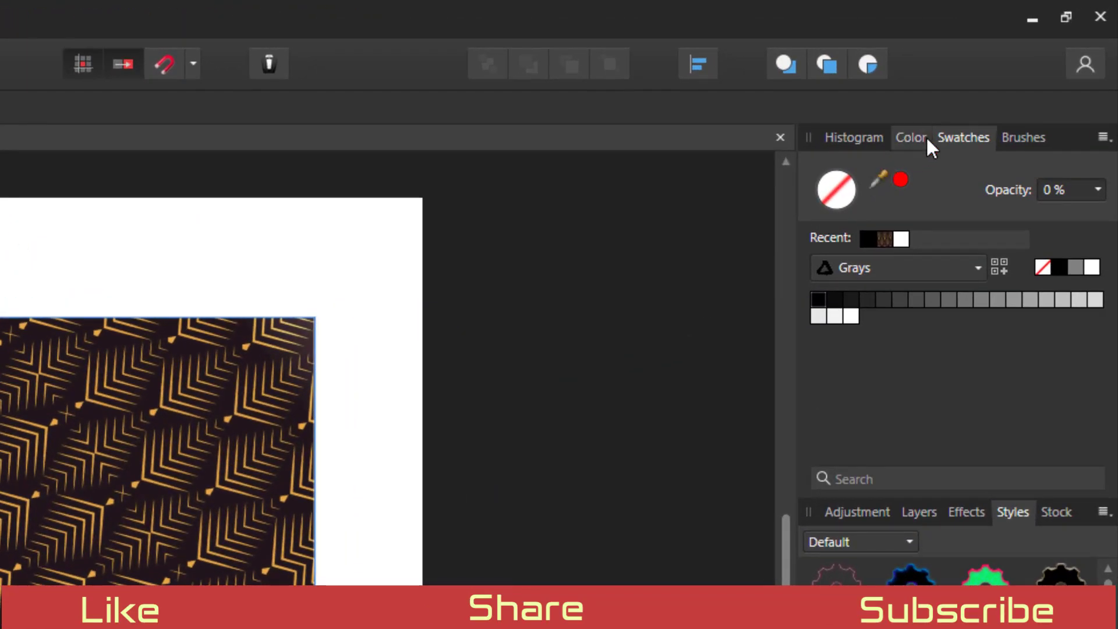
Step: Create a new application palette, which appears as Unnamed, from the Swatches panel menu
{"action": "left_click", "coordinate": [910, 139]}
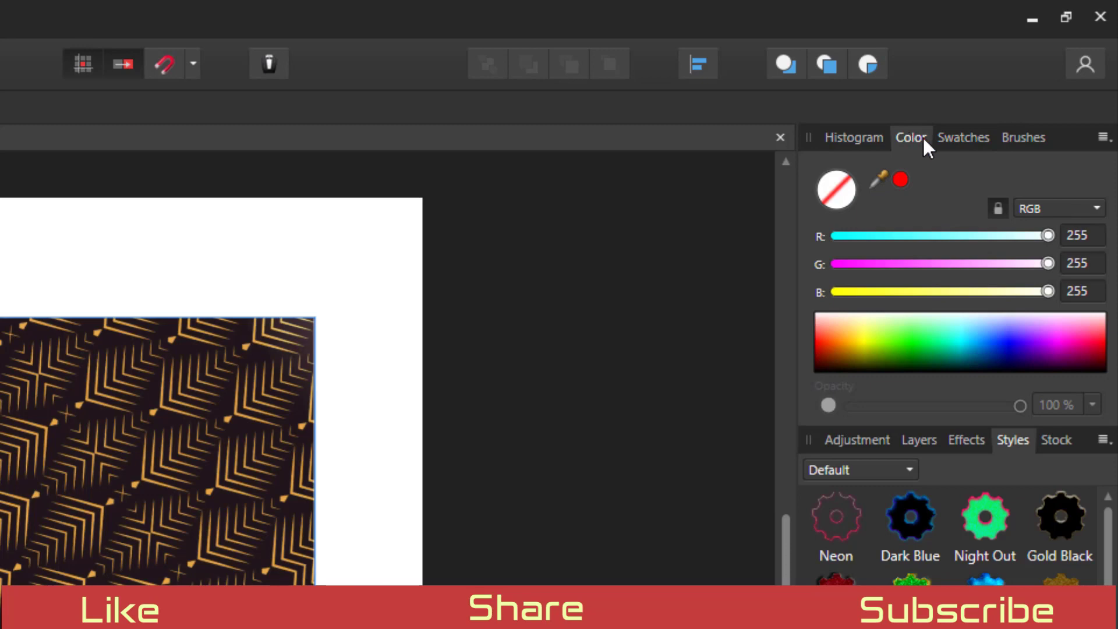
{"action": "left_click", "coordinate": [955, 139]}
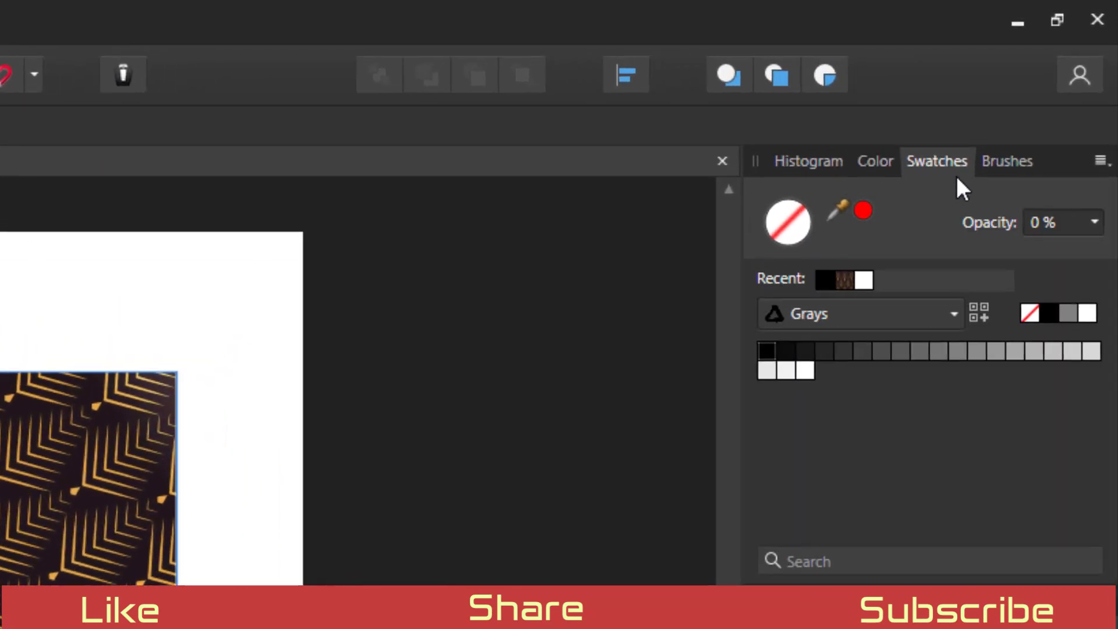
{"action": "left_click", "coordinate": [1102, 163]}
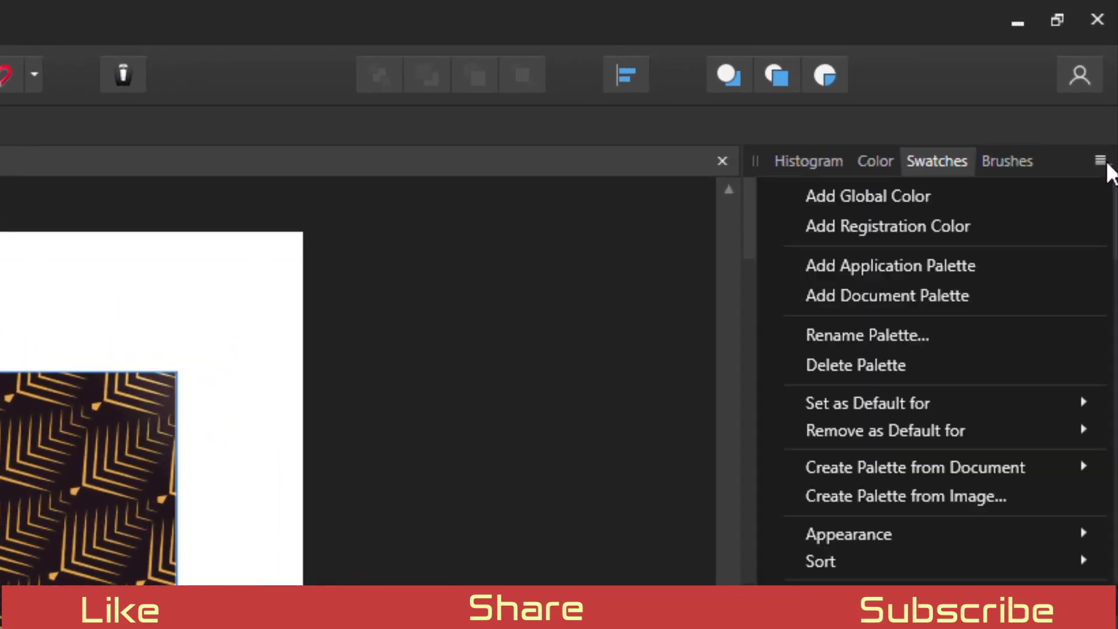
{"action": "left_click", "coordinate": [854, 278]}
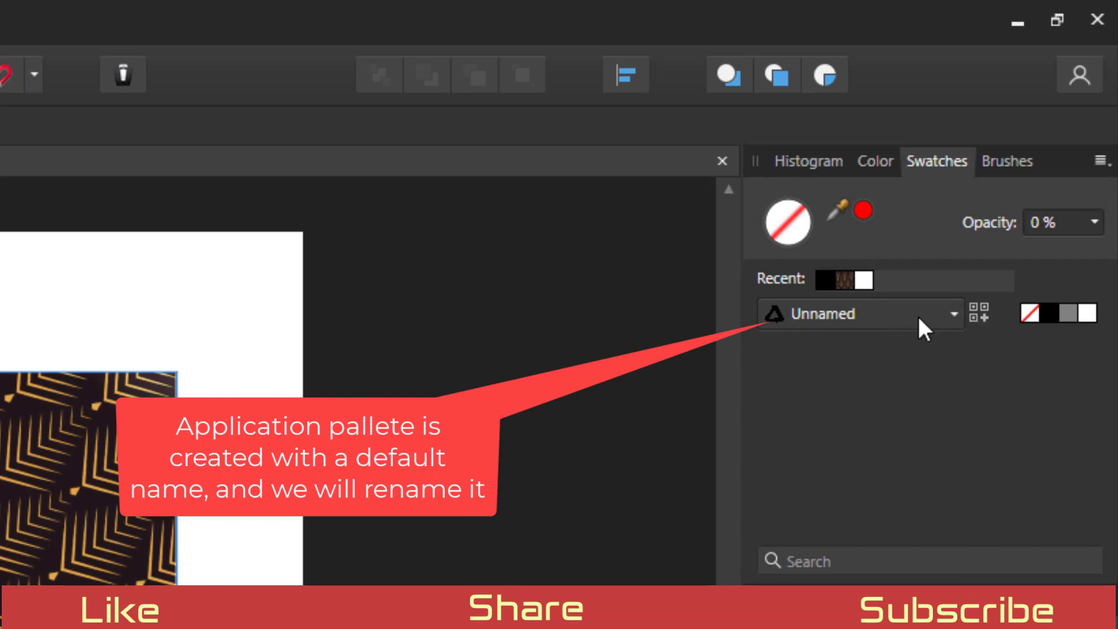
{"action": "left_click", "coordinate": [1100, 161]}
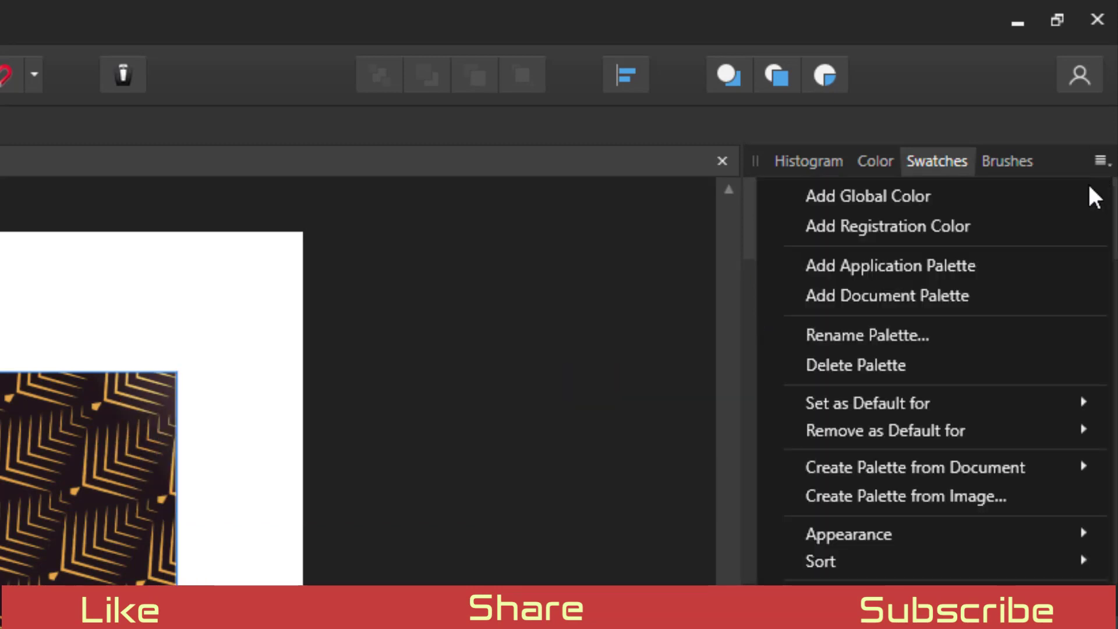
Step: Rename the new palette to xyz and add the current art-deco pattern fill as a swatch
{"action": "left_click", "coordinate": [926, 335]}
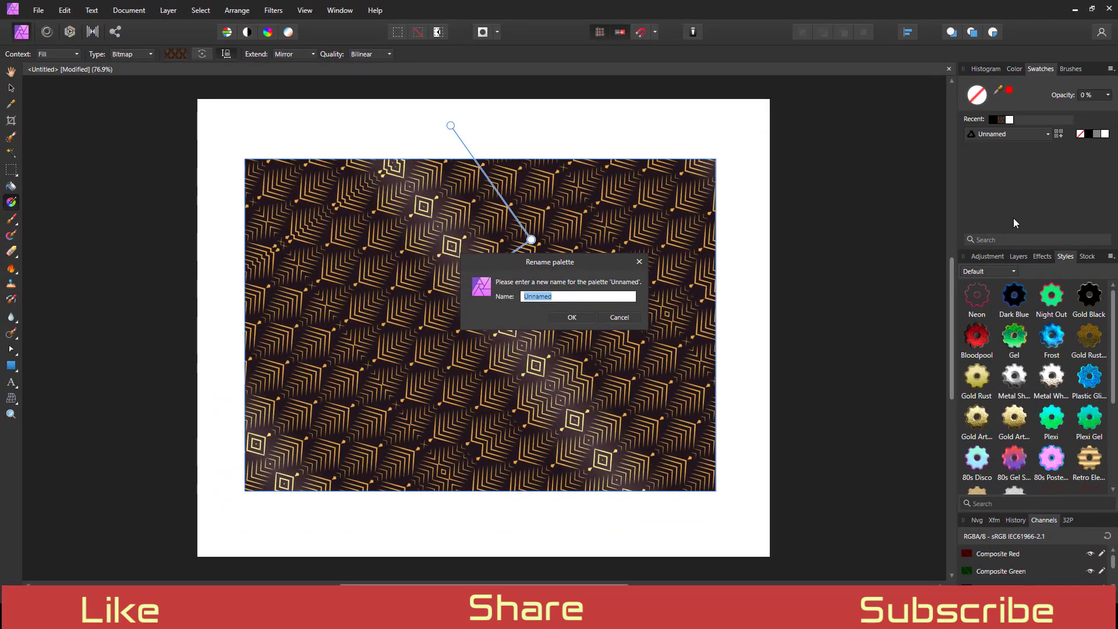
{"action": "type", "text": "xyz"}
{"action": "left_click", "coordinate": [572, 320]}
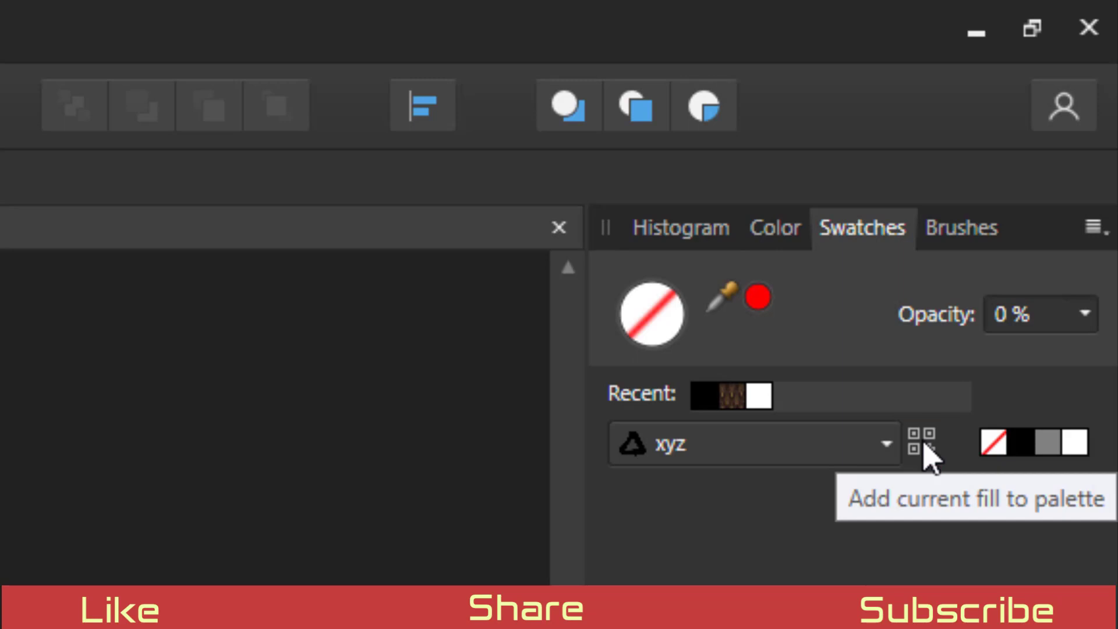
{"action": "left_click", "coordinate": [925, 453]}
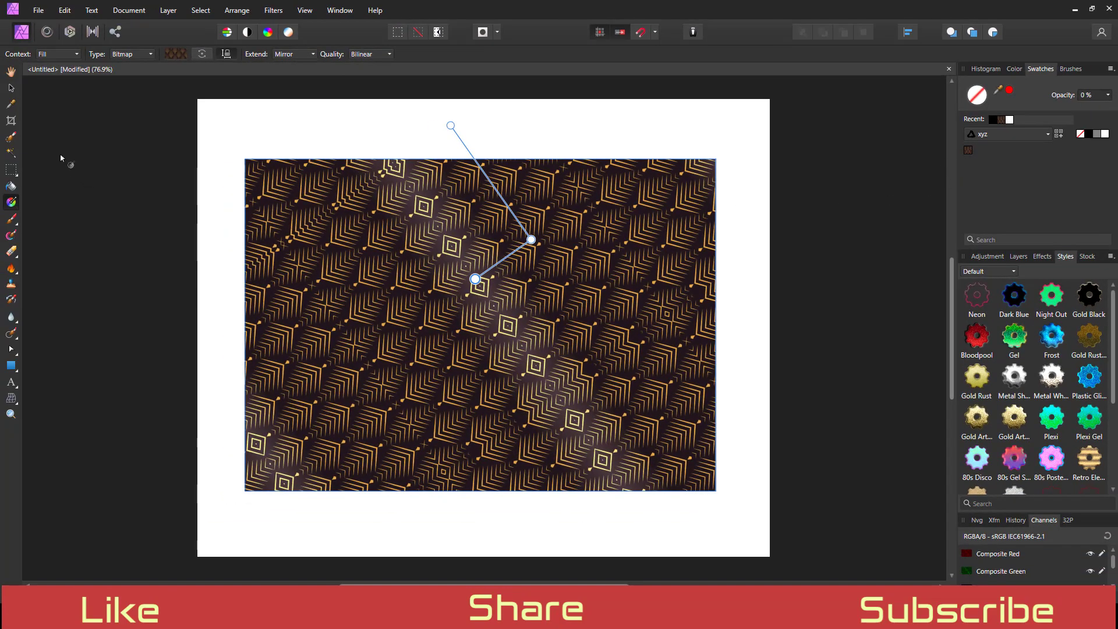
Step: Change the rectangle to a solid light blue fill
{"action": "left_click", "coordinate": [141, 55]}
{"action": "left_click", "coordinate": [138, 81]}
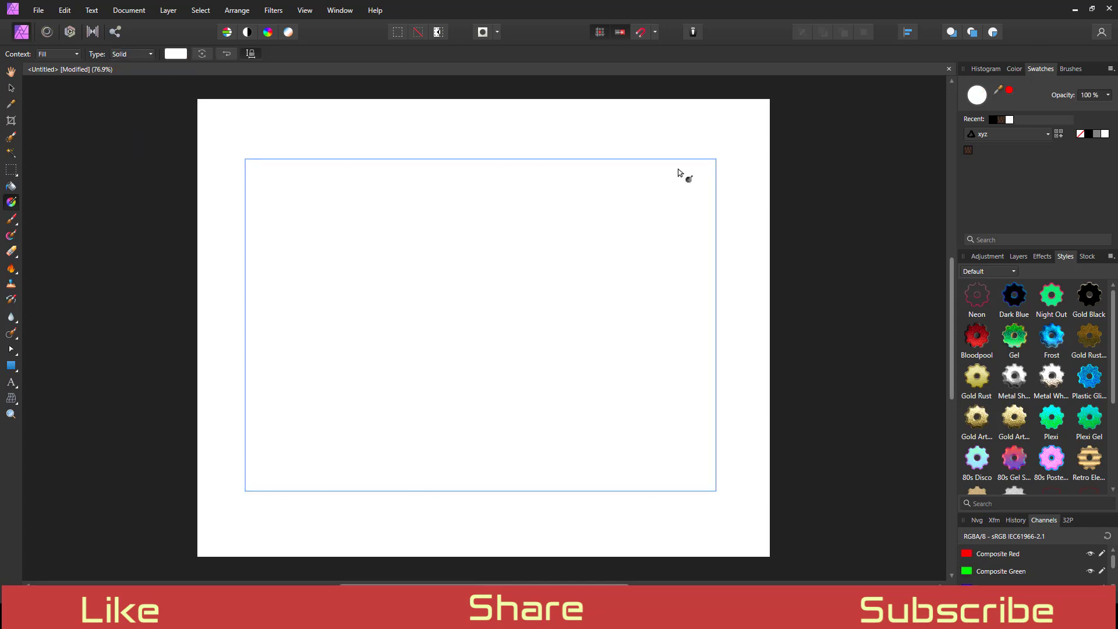
{"action": "left_click", "coordinate": [1014, 69]}
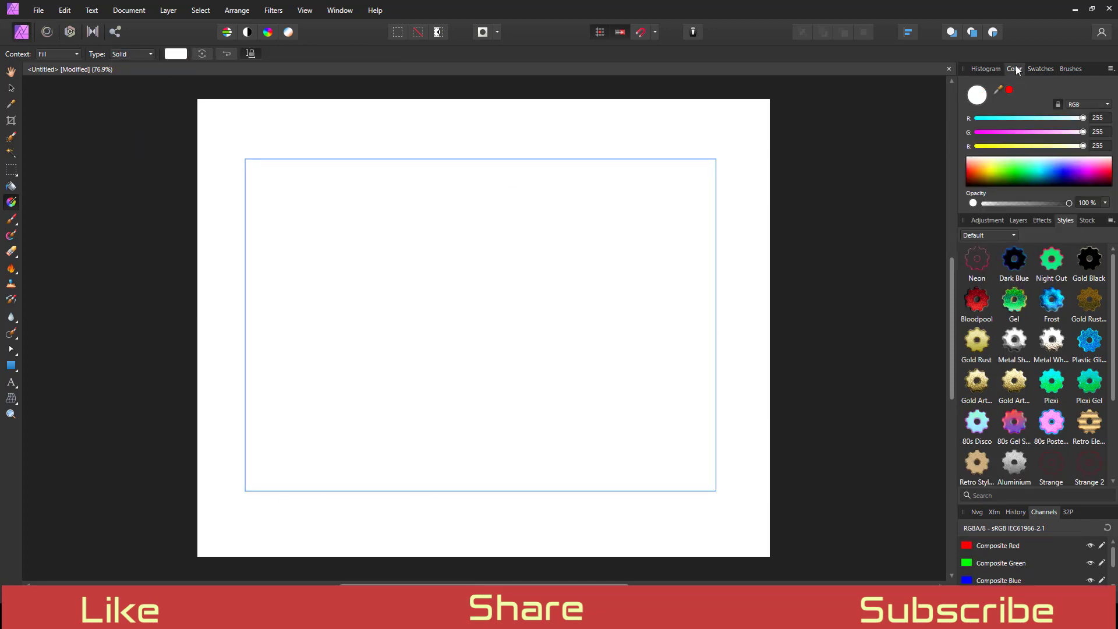
{"action": "left_click", "coordinate": [1019, 176]}
{"action": "left_click", "coordinate": [1063, 170]}
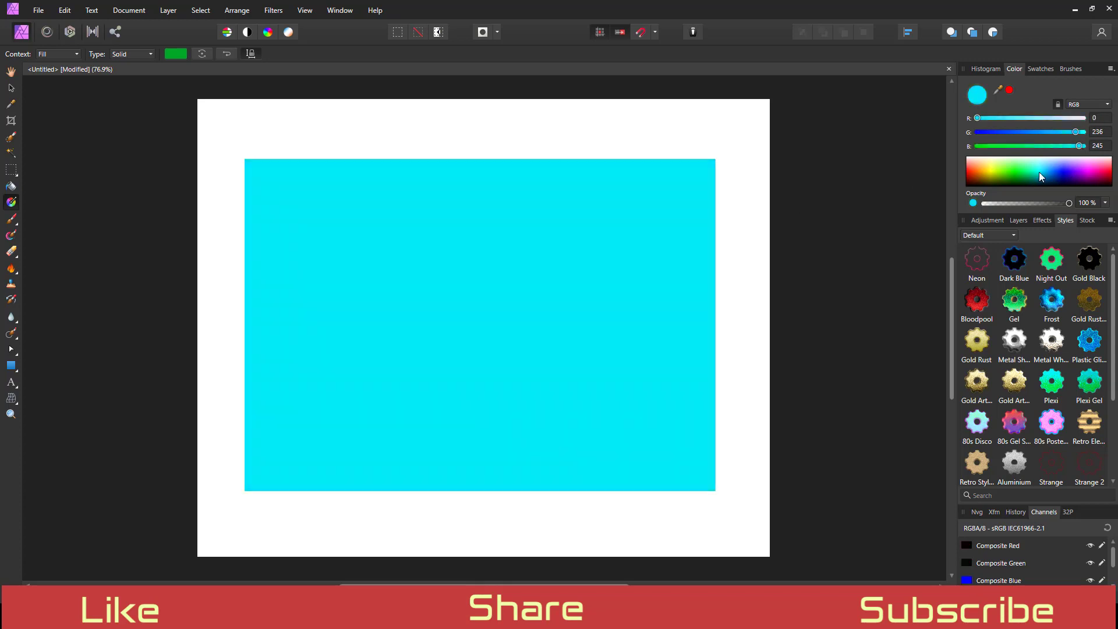
{"action": "left_click", "coordinate": [1045, 171]}
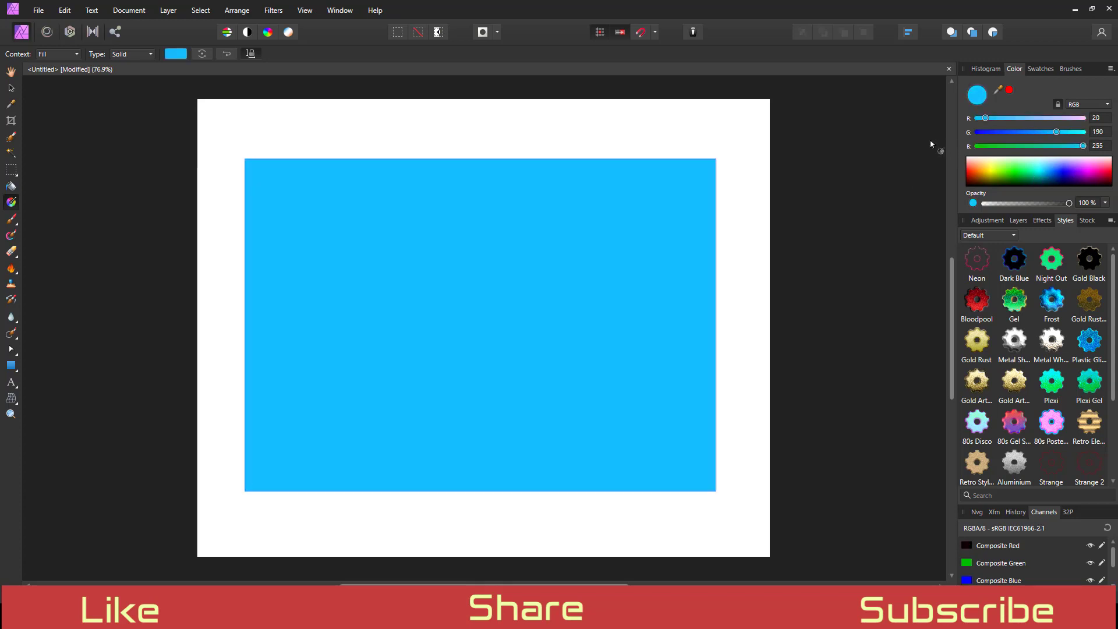
Step: Refill the rectangle with the art-deco pattern swatch from the xyz palette
{"action": "left_click", "coordinate": [10, 87]}
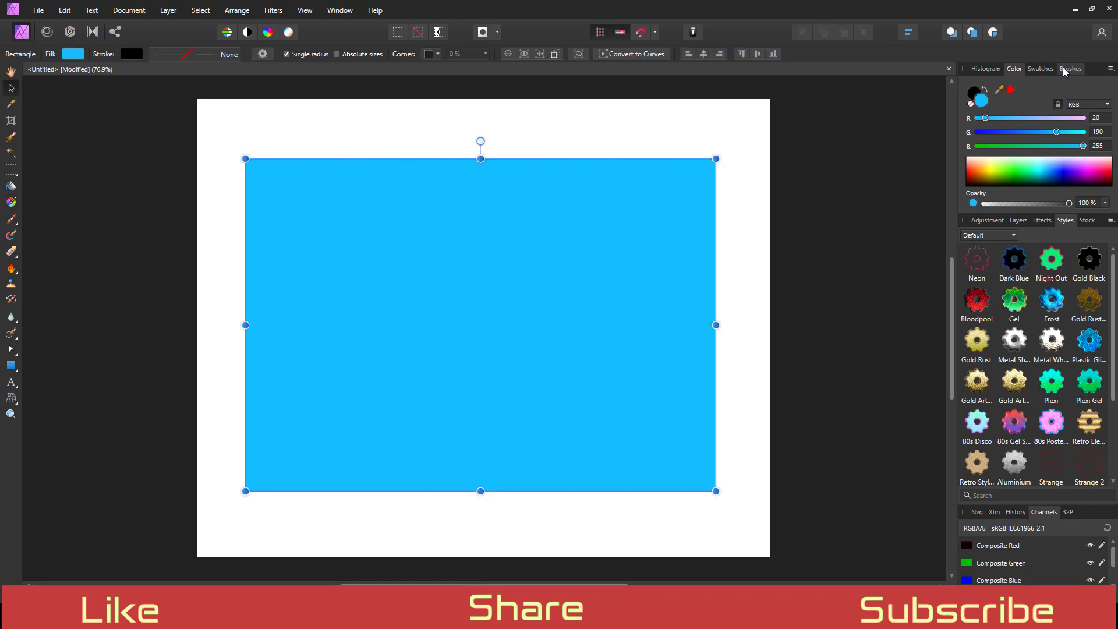
{"action": "left_click", "coordinate": [1048, 68]}
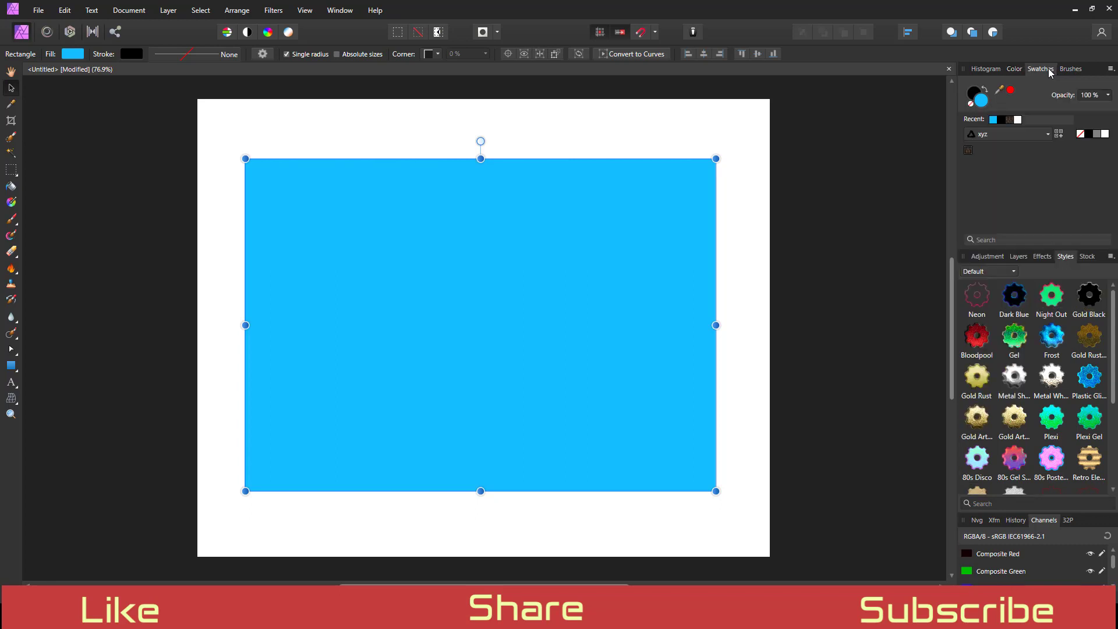
{"action": "left_click", "coordinate": [1017, 135]}
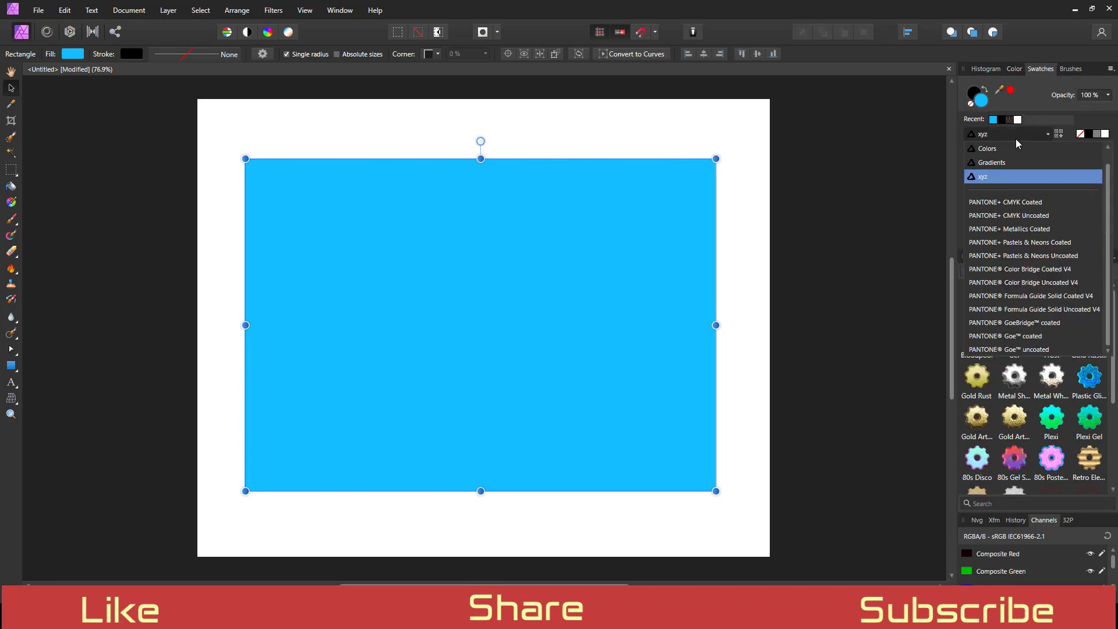
{"action": "left_click", "coordinate": [1003, 182]}
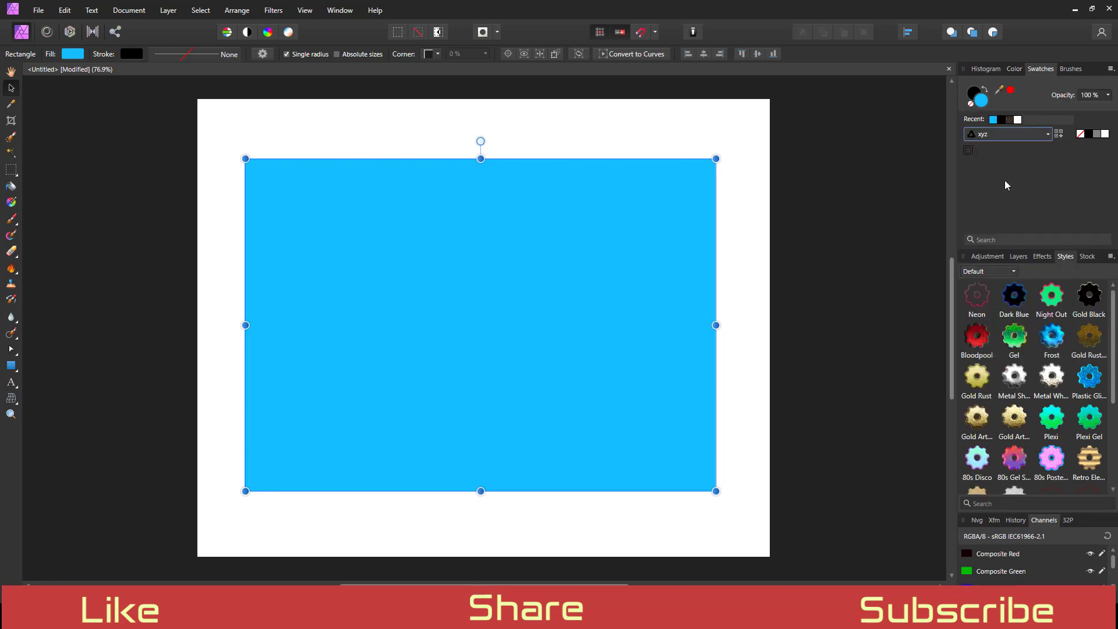
{"action": "left_click", "coordinate": [970, 149]}
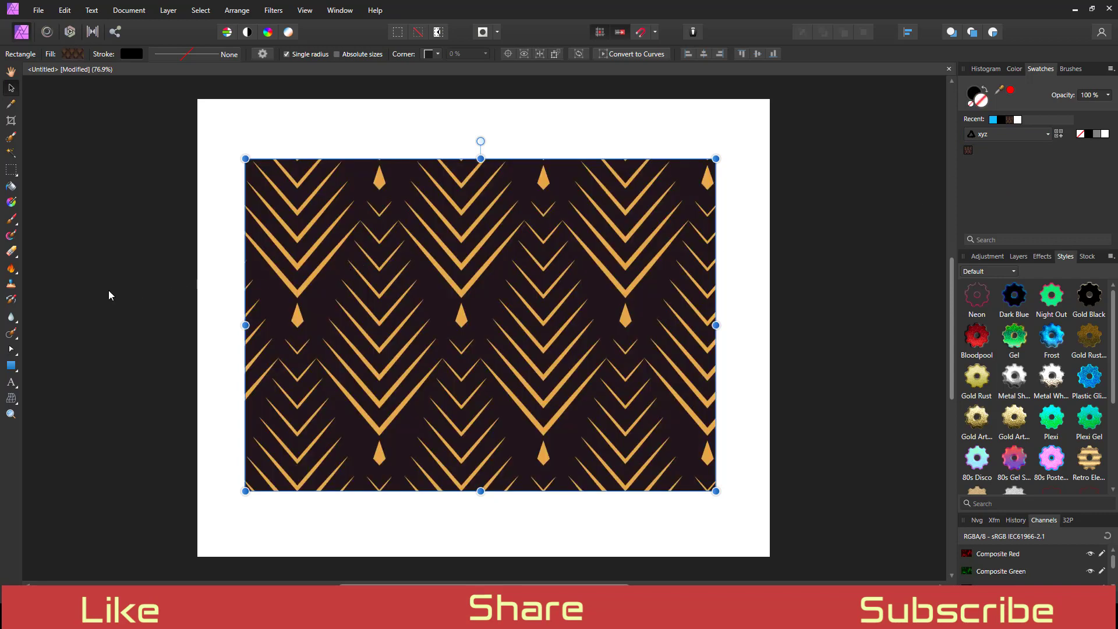
Step: Rotate and resize the art-deco pattern with the Fill Tool so it tiles diagonally
{"action": "left_click", "coordinate": [11, 202]}
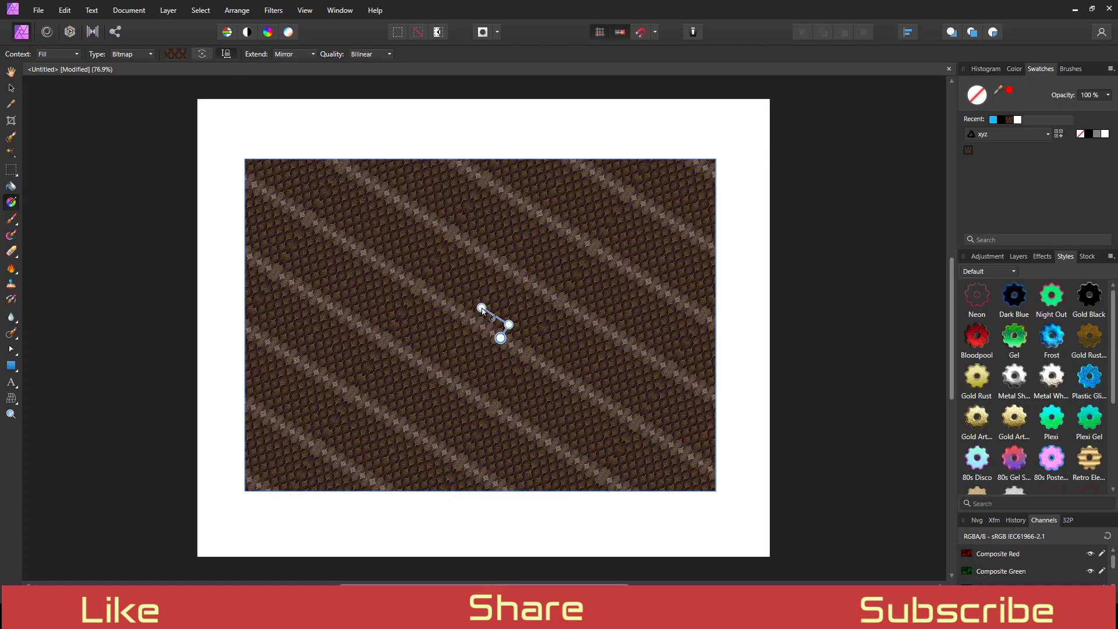
{"action": "mouse_move", "coordinate": [466, 292]}
{"action": "left_mouse_down"}
{"action": "mouse_move", "coordinate": [449, 265]}
{"action": "mouse_move", "coordinate": [494, 230]}
{"action": "mouse_move", "coordinate": [574, 237]}
{"action": "mouse_move", "coordinate": [649, 289]}
{"action": "mouse_move", "coordinate": [676, 324]}
{"action": "mouse_move", "coordinate": [627, 324]}
{"action": "mouse_move", "coordinate": [629, 314]}
{"action": "mouse_move", "coordinate": [615, 434]}
{"action": "left_mouse_up"}
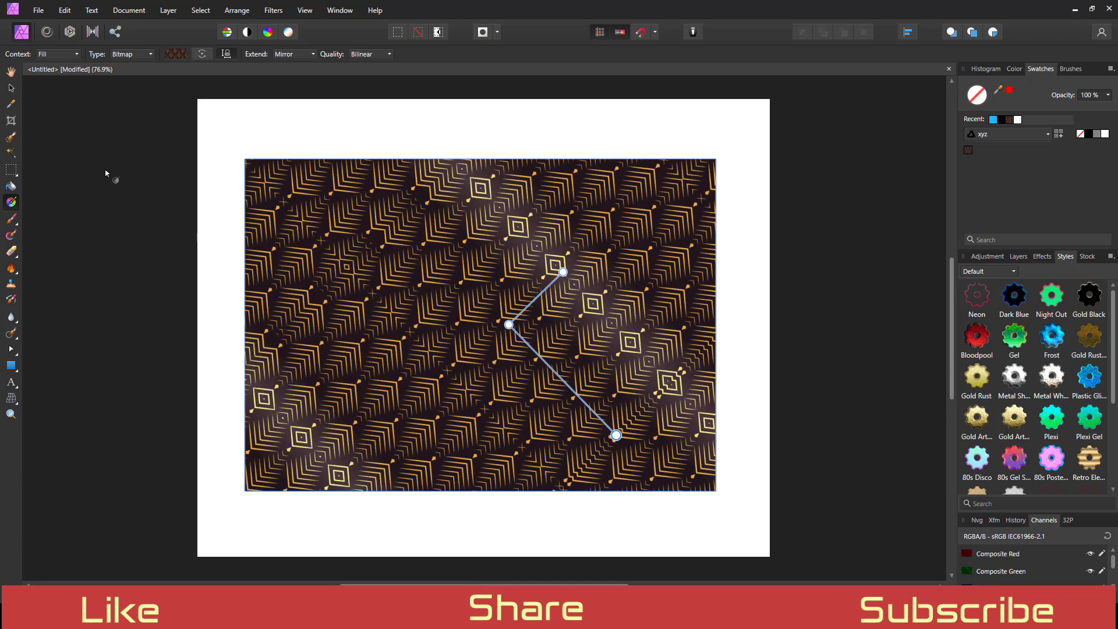
Step: Switch to the Move tool and bring up the Swatches palette menu containing Export Palette
{"action": "left_click", "coordinate": [11, 89]}
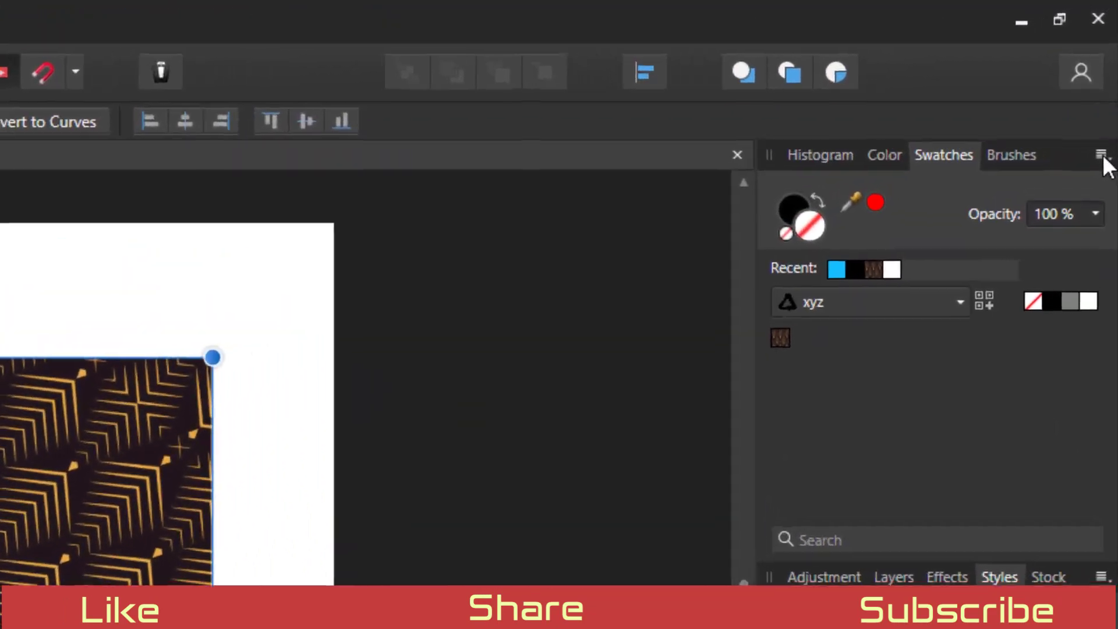
{"action": "left_click", "coordinate": [1107, 103]}
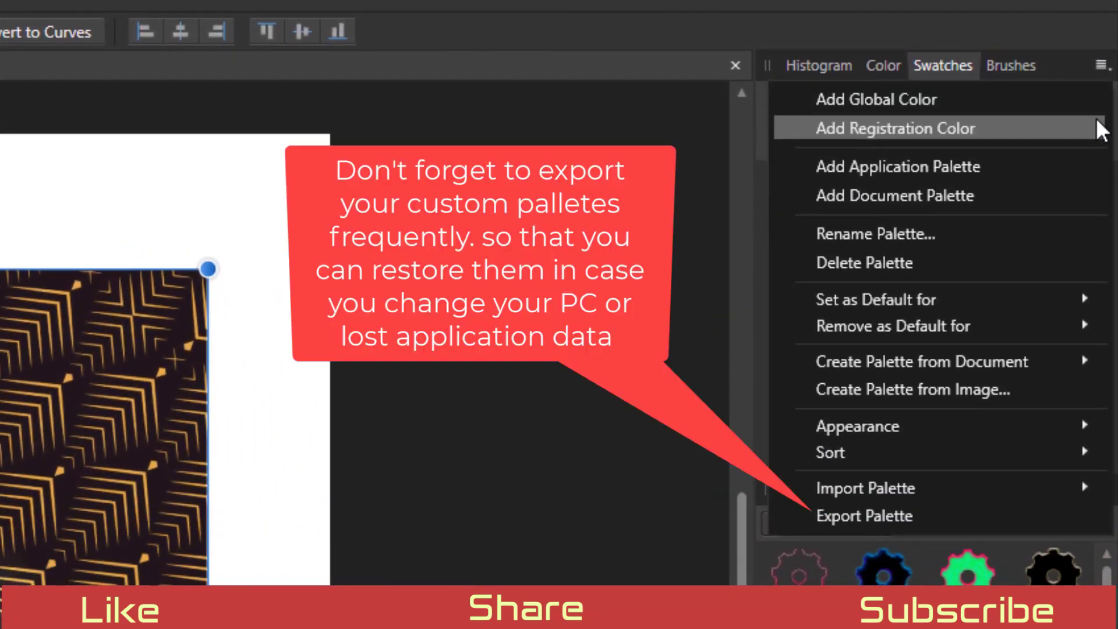